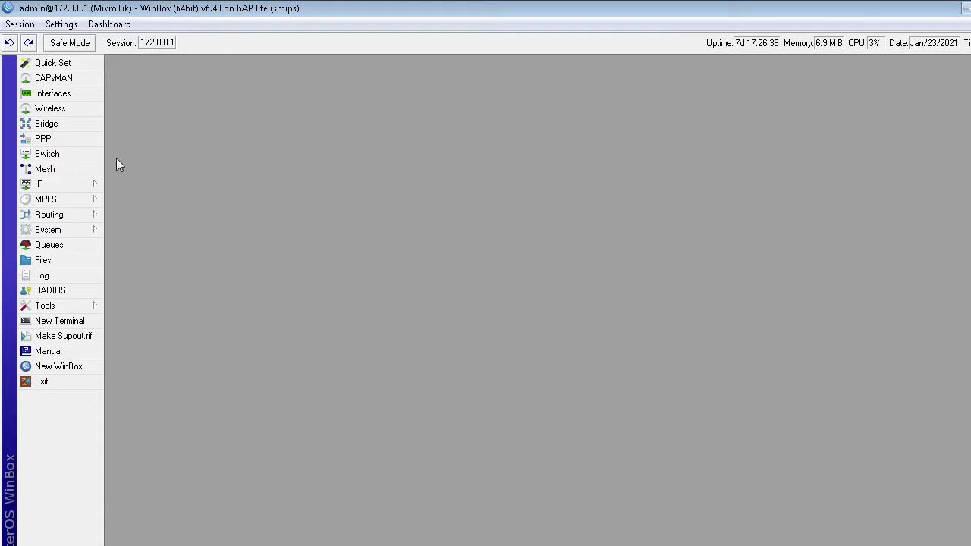
- Open the router's interface list and look over its bridges and Ethernet ports
{"action": "left_click", "coordinate": [72, 185]}
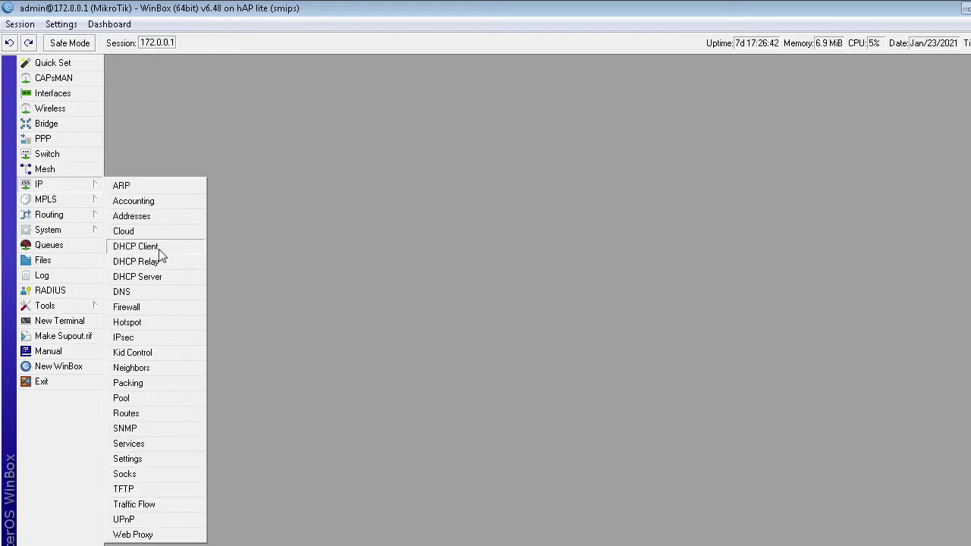
{"action": "left_click", "coordinate": [93, 94]}
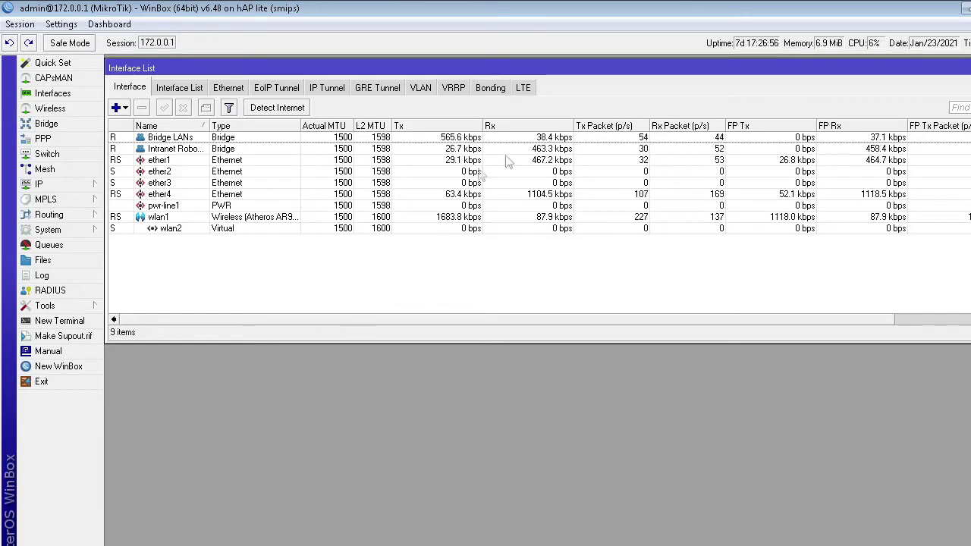
{"action": "left_click", "coordinate": [199, 138]}
{"action": "left_click", "coordinate": [196, 149]}
{"action": "left_click", "coordinate": [204, 160]}
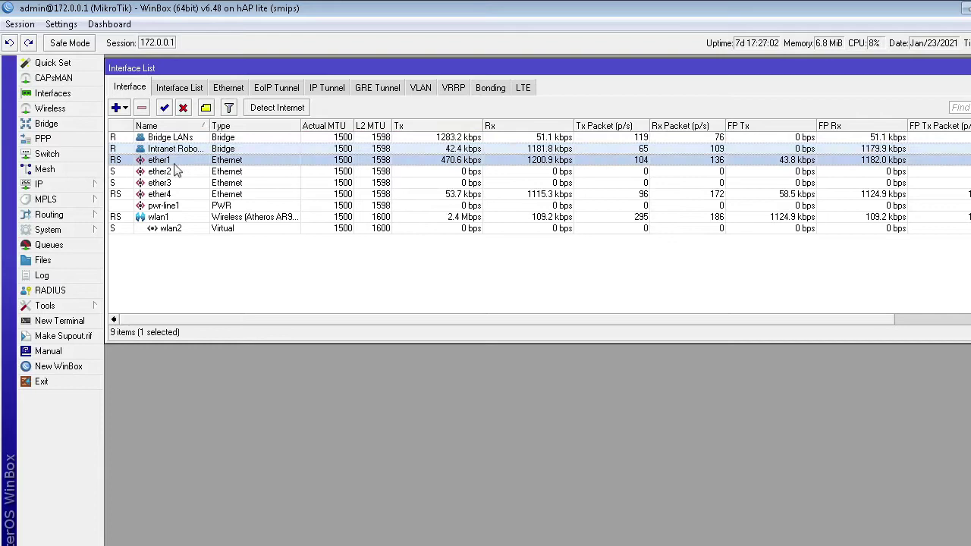
{"action": "left_click", "coordinate": [205, 183]}
- Open the IP firewall and view its Mangle rules
{"action": "left_click", "coordinate": [87, 188]}
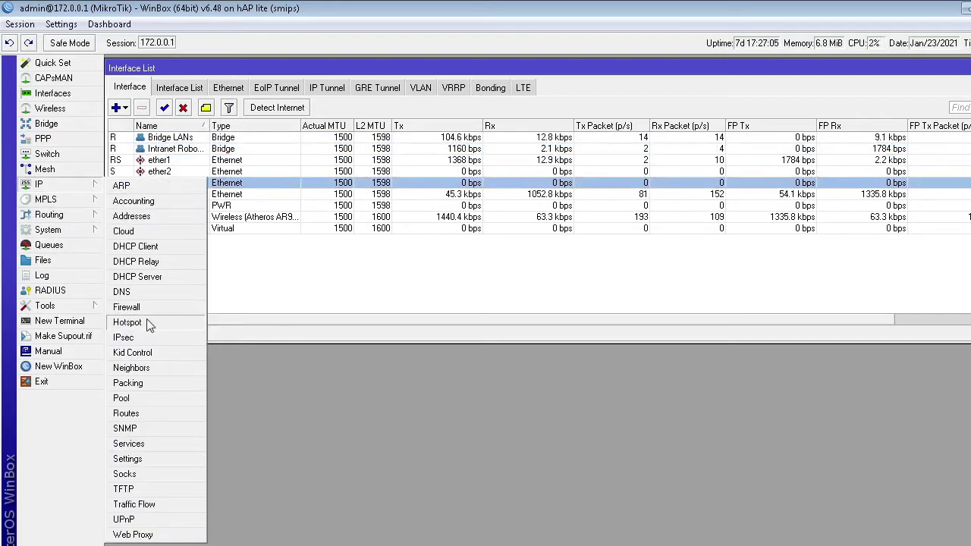
{"action": "left_click", "coordinate": [182, 307]}
{"action": "left_click", "coordinate": [228, 87]}
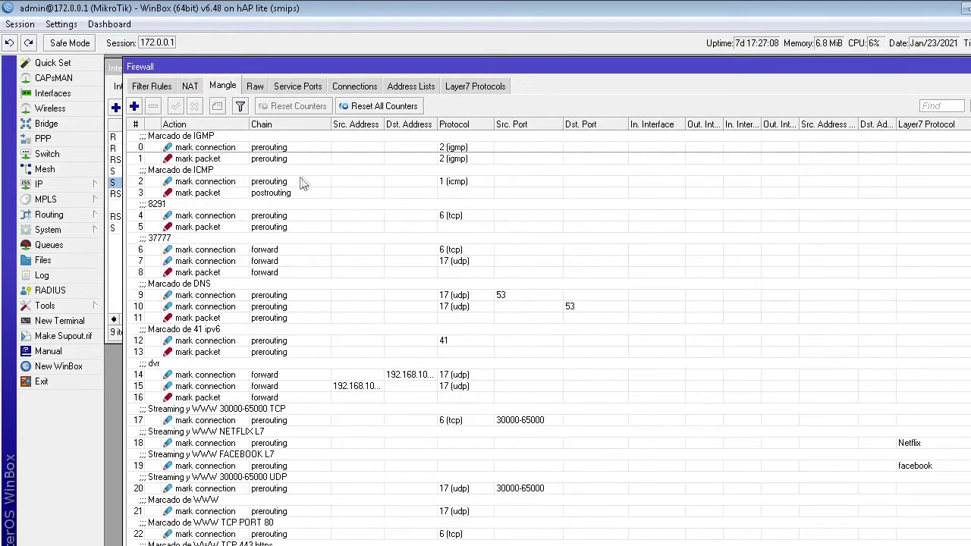
- View the queue tree, widening its Packets column to read the full counters, and close the open windows
{"action": "left_click", "coordinate": [79, 247]}
{"action": "left_click", "coordinate": [285, 87]}
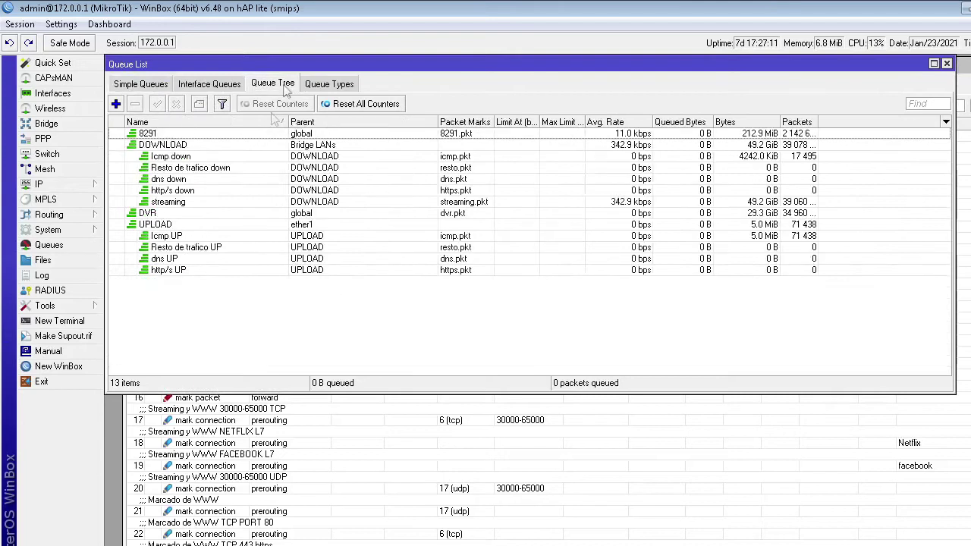
{"action": "left_click", "coordinate": [776, 134]}
{"action": "left_click_drag", "start_coordinate": [817, 121], "coordinate": [834, 121]}
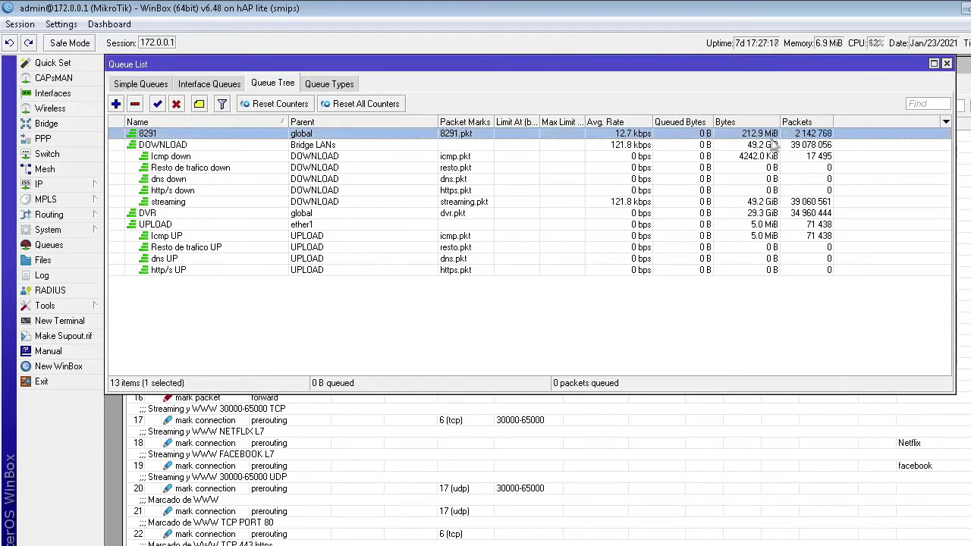
{"action": "left_click", "coordinate": [947, 63]}
{"action": "left_click", "coordinate": [947, 63]}
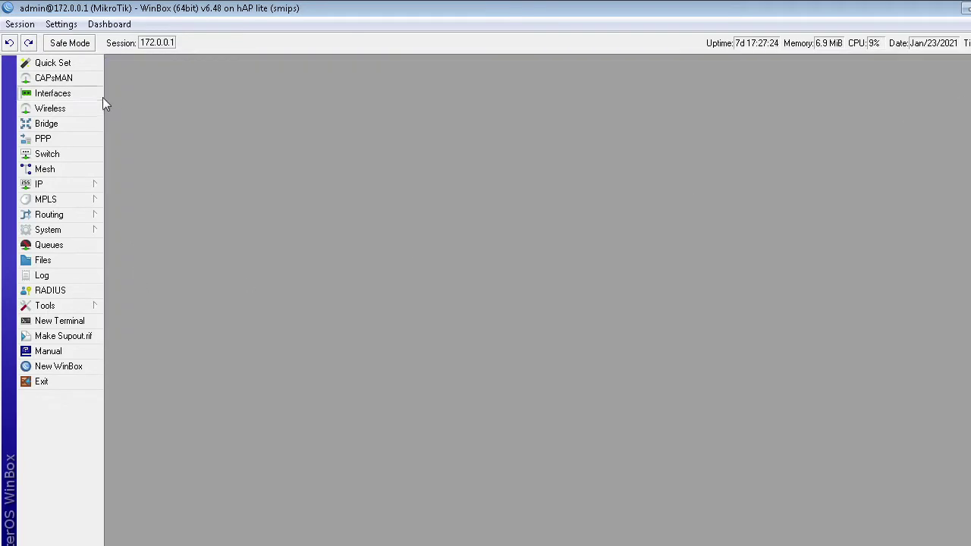
- Reopen the interface list and examine the Intranet Robocop bridge, ether1, ether4, wlan1 and the virtual wlan2
{"action": "left_click", "coordinate": [91, 94]}
{"action": "left_click", "coordinate": [170, 148]}
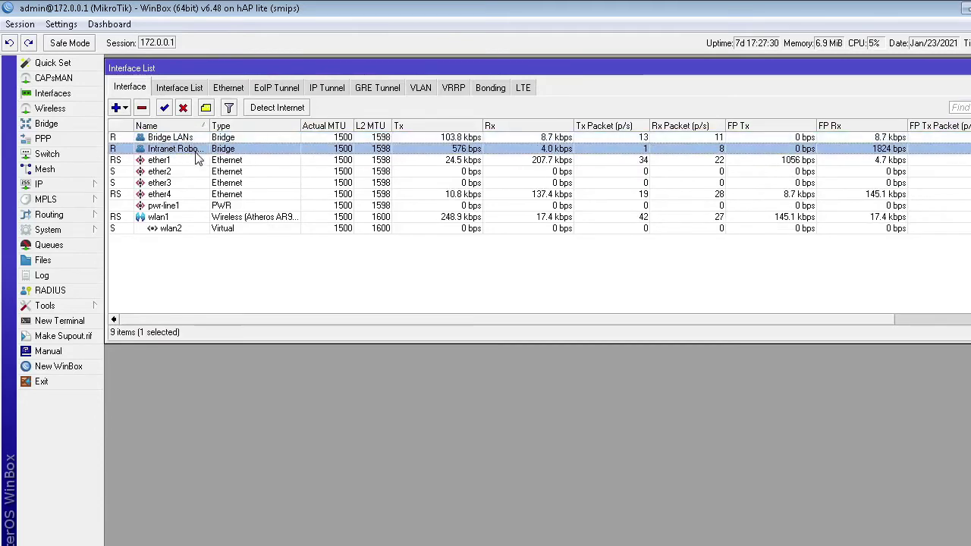
{"action": "left_click", "coordinate": [174, 162]}
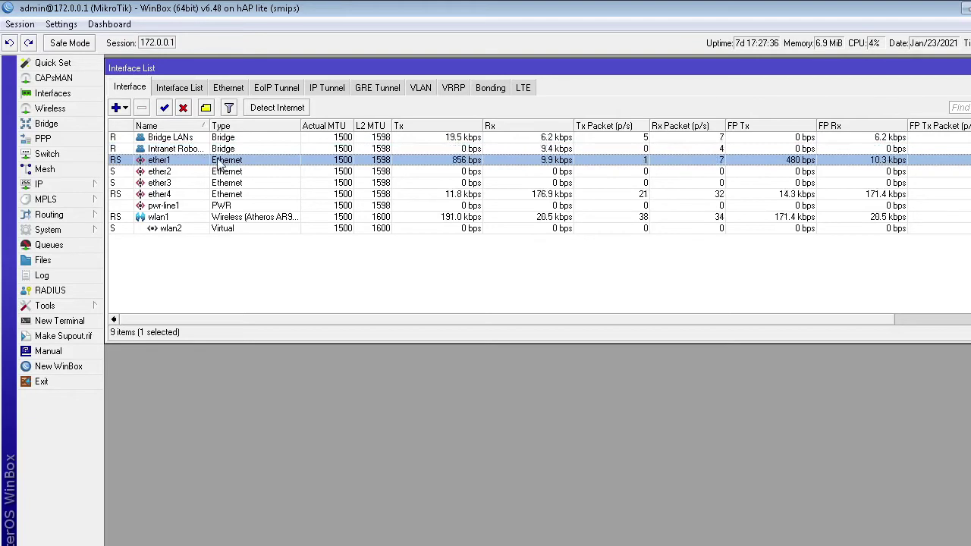
{"action": "left_click", "coordinate": [182, 193]}
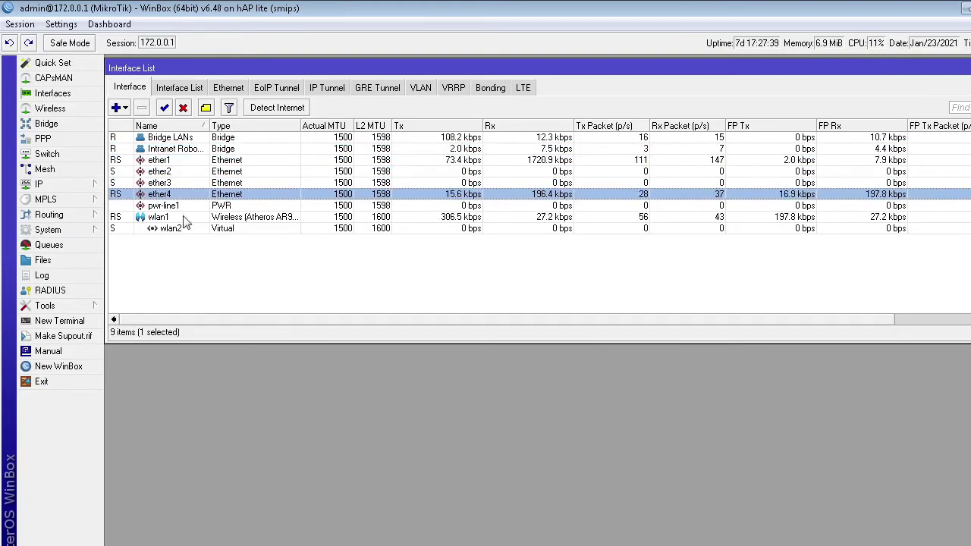
{"action": "left_click", "coordinate": [184, 218]}
{"action": "left_click", "coordinate": [186, 228]}
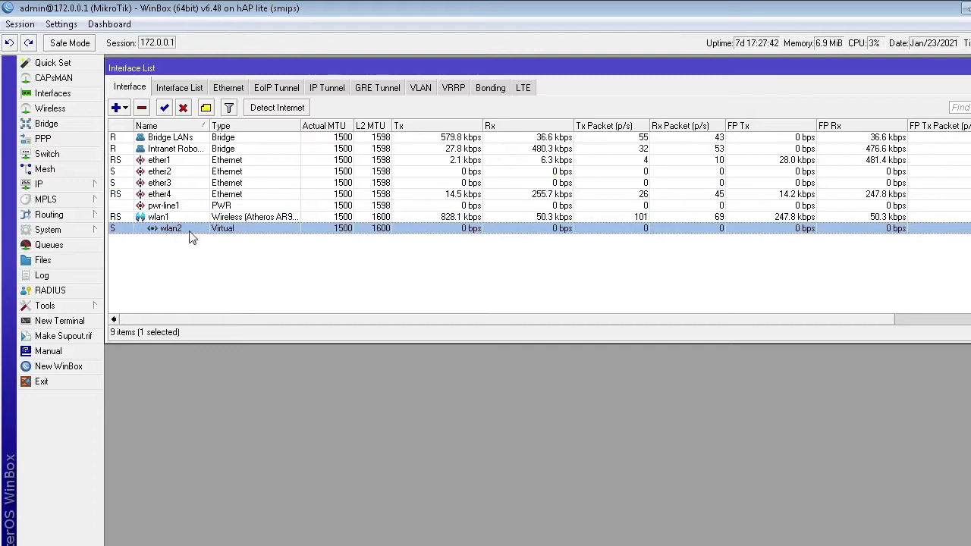
{"action": "left_click", "coordinate": [170, 217]}
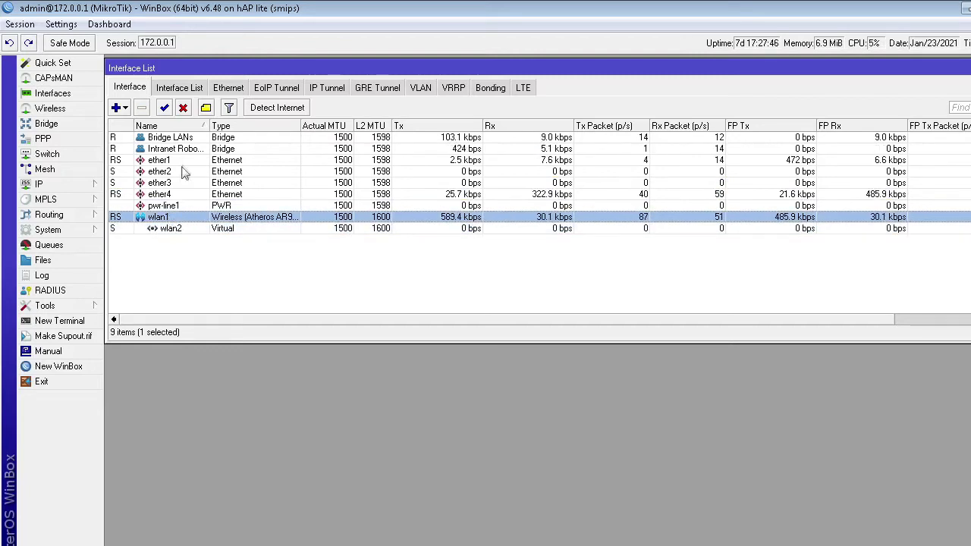
{"action": "left_click", "coordinate": [183, 161]}
- Open the DHCP client list and check the IP address leased on the Intranet Robocop bridge
{"action": "left_click", "coordinate": [88, 188]}
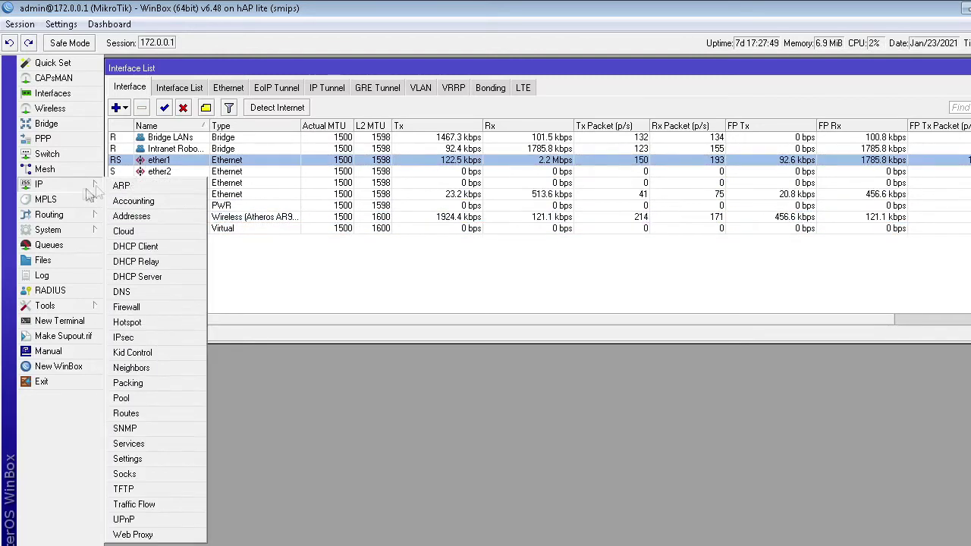
{"action": "left_click", "coordinate": [161, 246]}
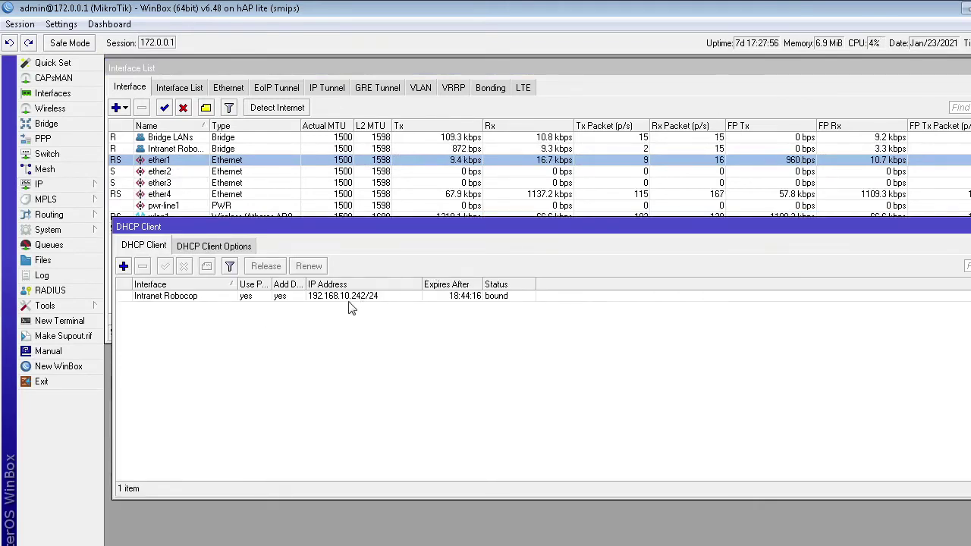
{"action": "left_click", "coordinate": [350, 298]}
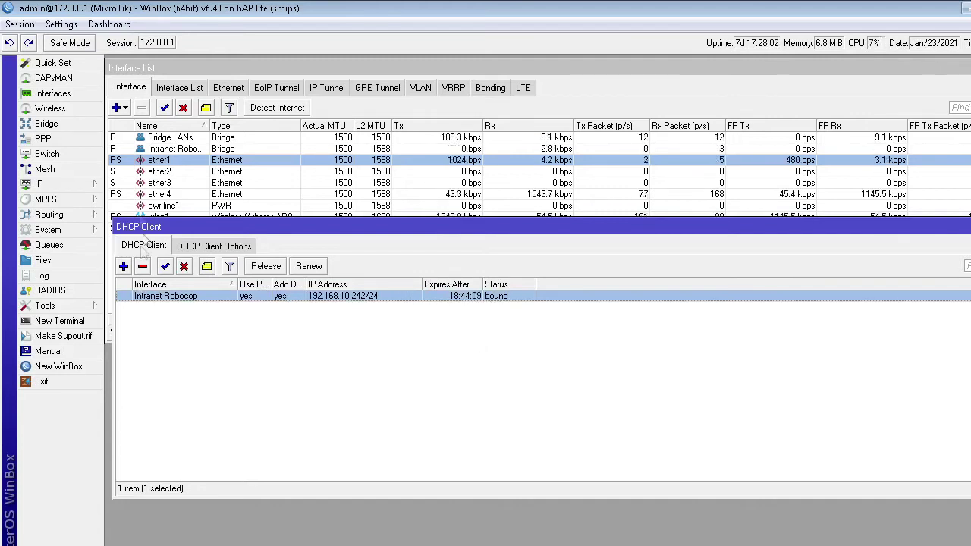
- Open the IP address list and compare the addresses, networks and interfaces of Bridge LANs and Intranet Robocop
{"action": "left_click", "coordinate": [85, 186]}
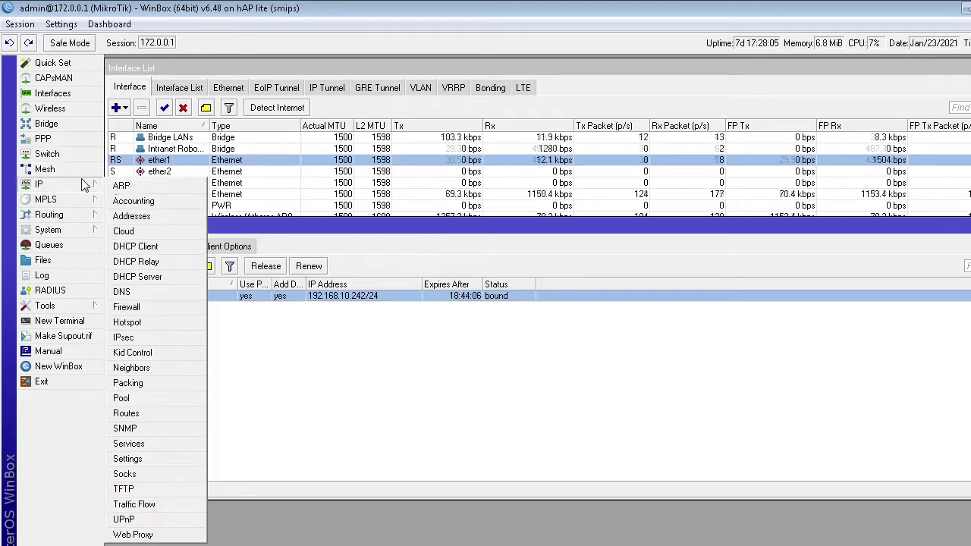
{"action": "left_click", "coordinate": [166, 218]}
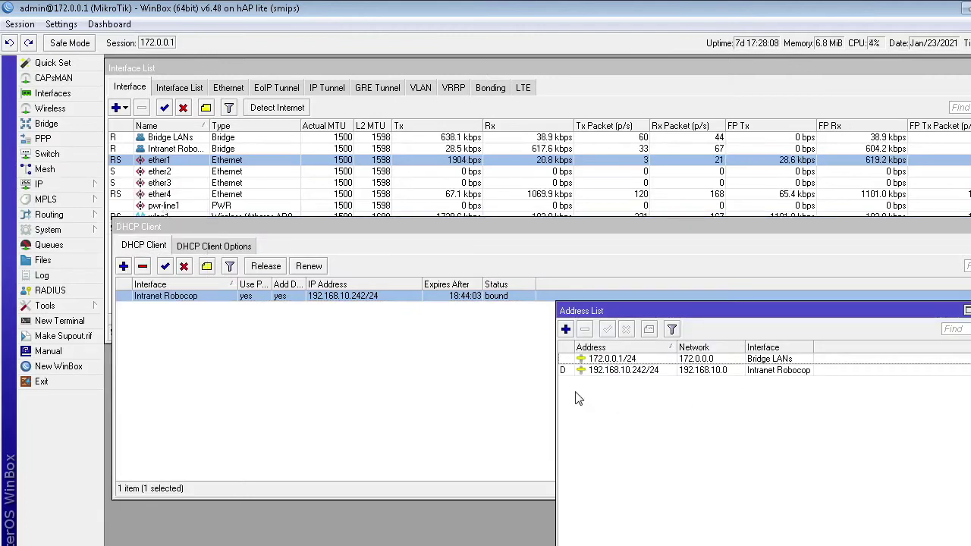
{"action": "left_click", "coordinate": [569, 372]}
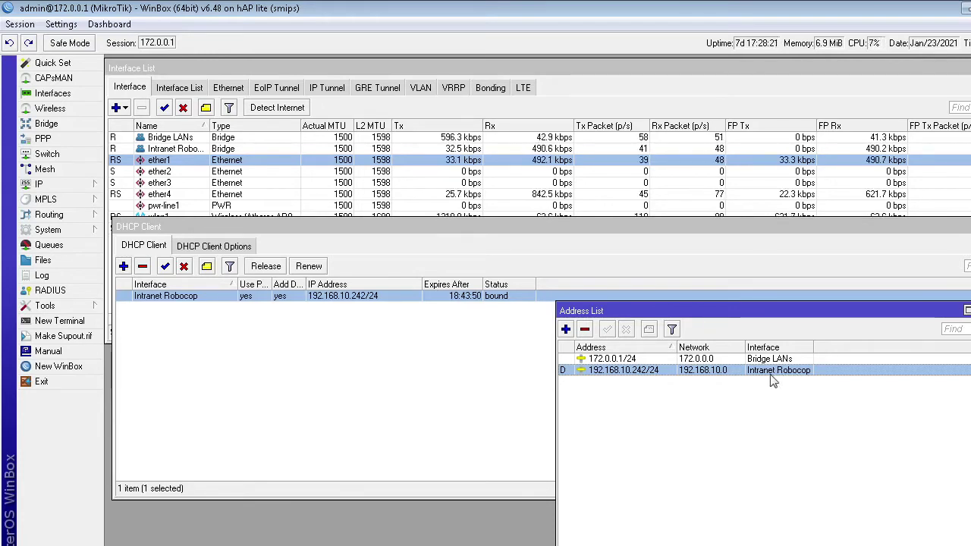
{"action": "left_click", "coordinate": [748, 359]}
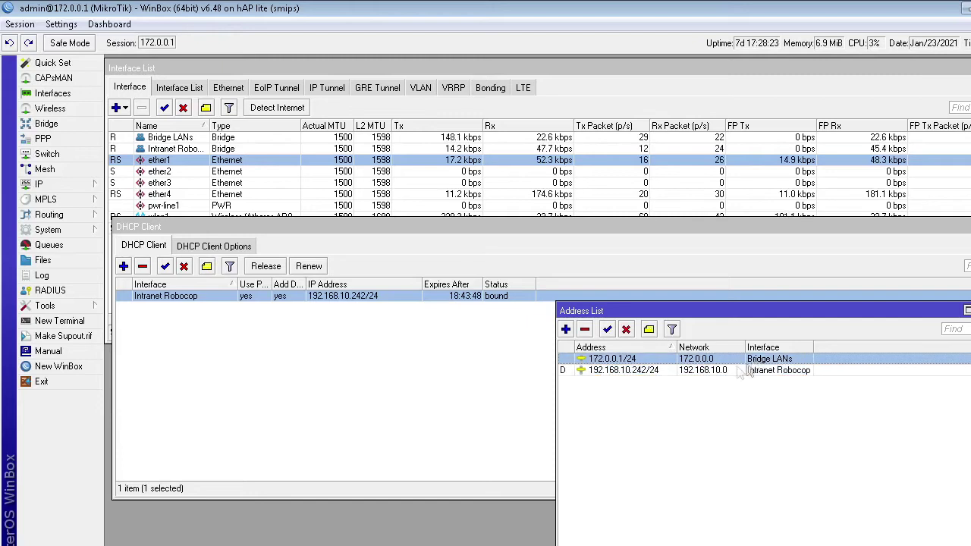
{"action": "left_click", "coordinate": [694, 371]}
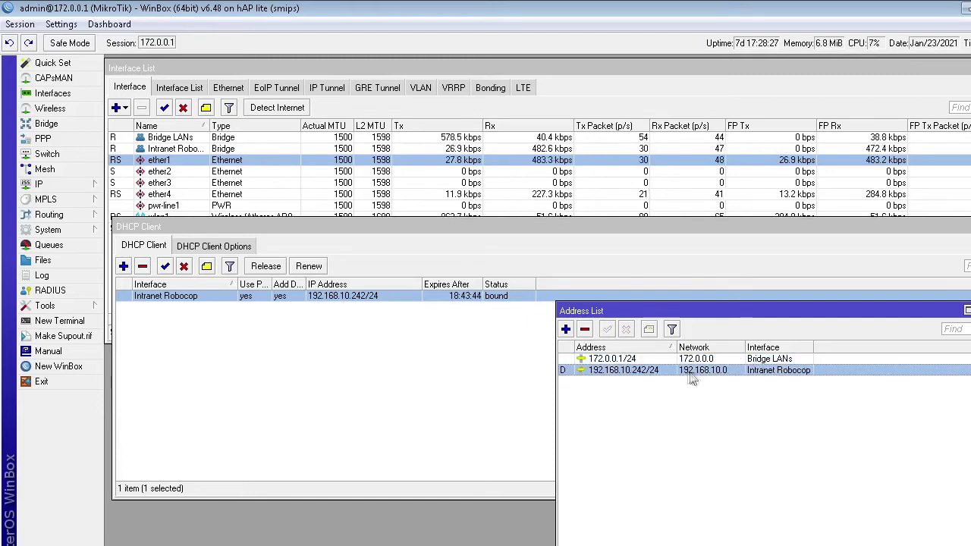
{"action": "left_click", "coordinate": [694, 360]}
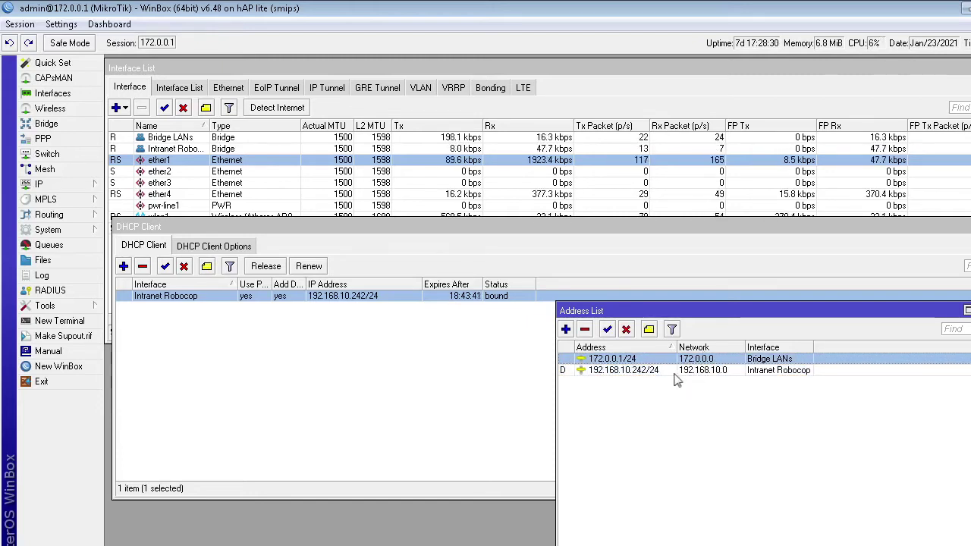
{"action": "left_click", "coordinate": [605, 371]}
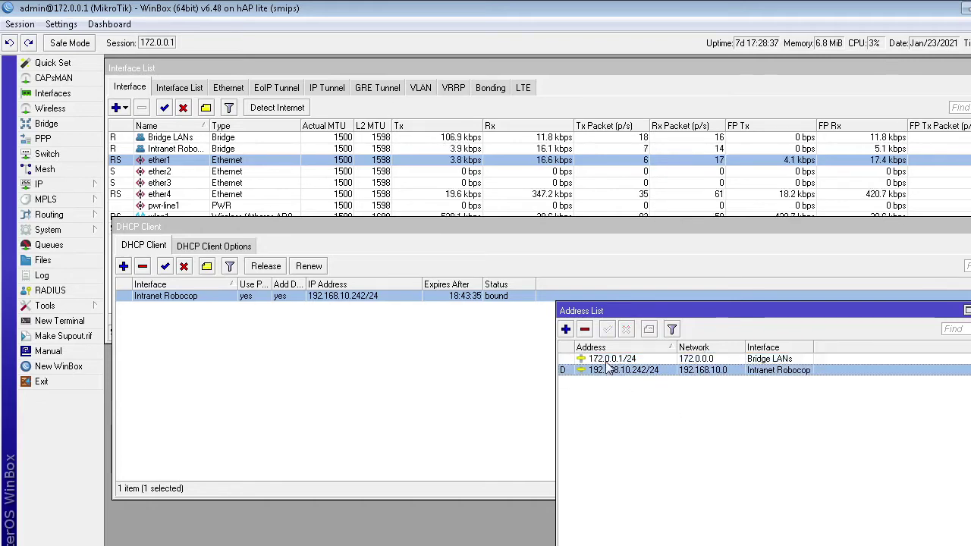
{"action": "left_click", "coordinate": [596, 358]}
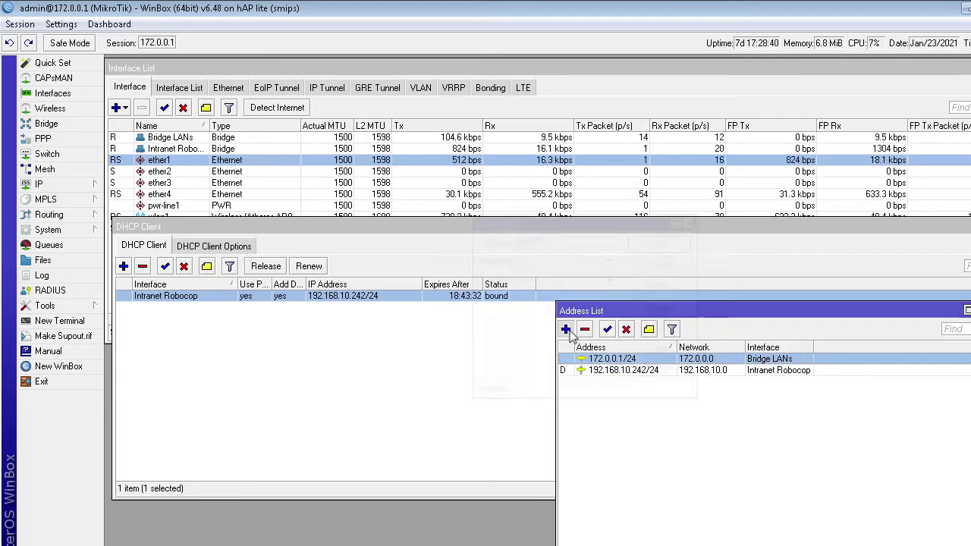
- Inspect the network and interface settings of the 172.0.0.1/24 address entry and close its details
{"action": "left_click", "coordinate": [565, 330]}
{"action": "left_click", "coordinate": [688, 224]}
{"action": "double_click", "coordinate": [634, 360]}
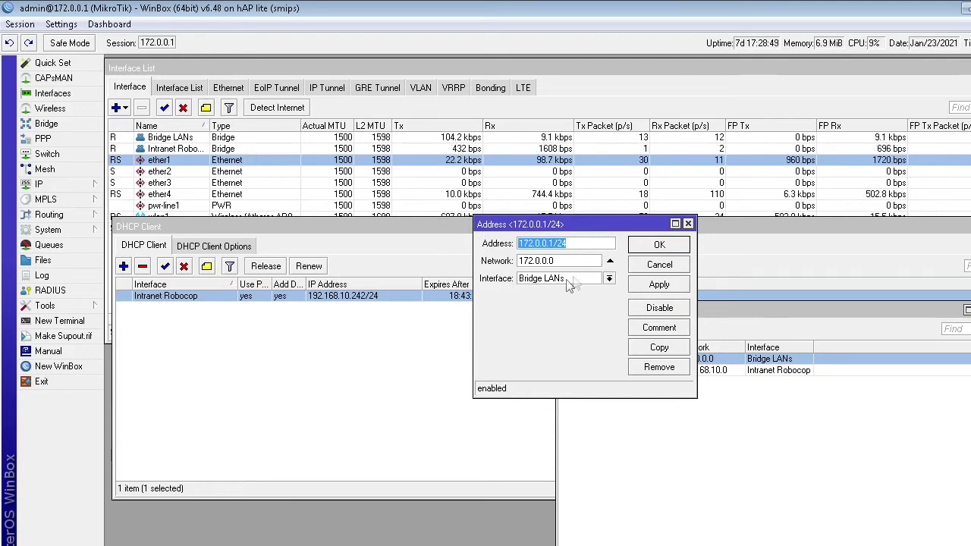
{"action": "left_click", "coordinate": [658, 244]}
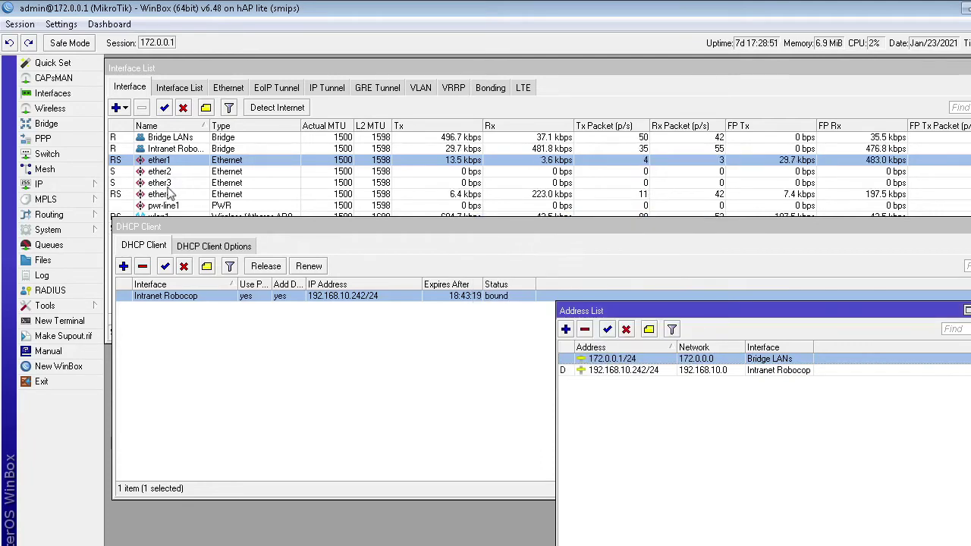
- Open the bridge port list and examine wlan1, ether3 and ether4, the ports assigned to Bridge LANs
{"action": "left_click", "coordinate": [46, 124]}
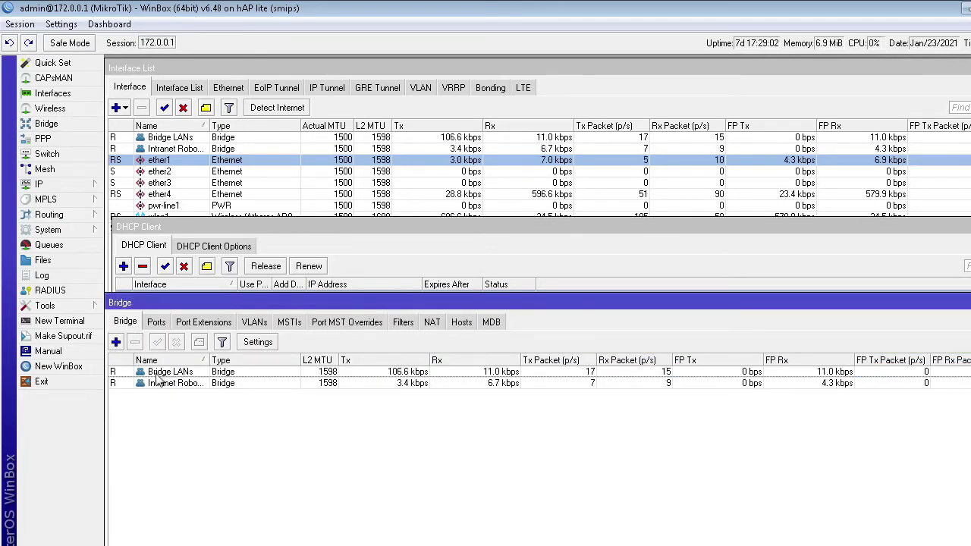
{"action": "left_click", "coordinate": [184, 374]}
{"action": "left_click", "coordinate": [158, 322]}
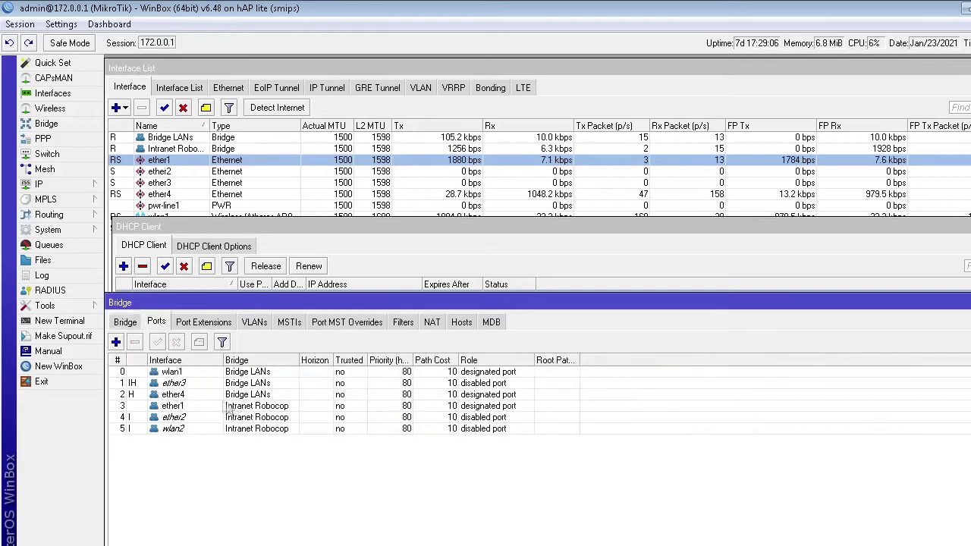
{"action": "left_click", "coordinate": [217, 383]}
{"action": "left_click", "coordinate": [218, 396]}
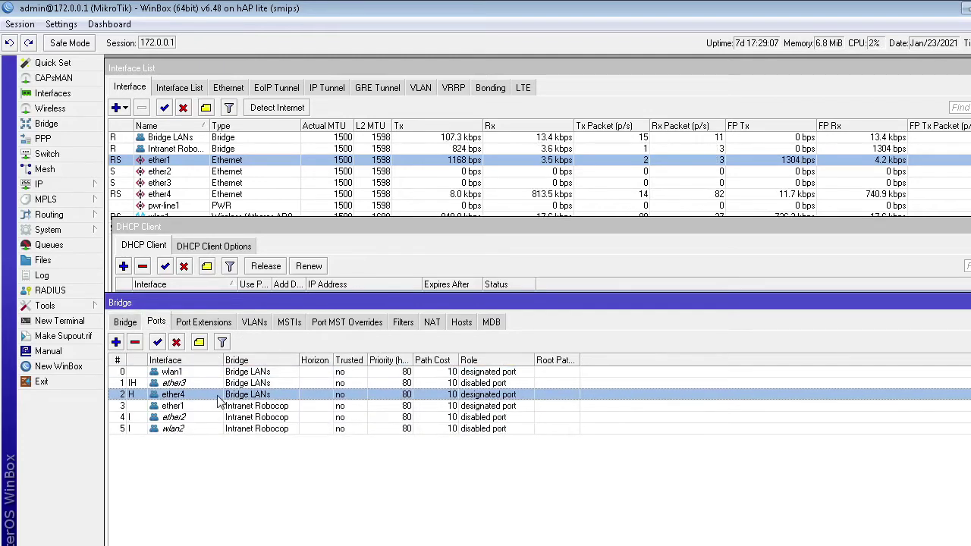
{"action": "left_click", "coordinate": [189, 384]}
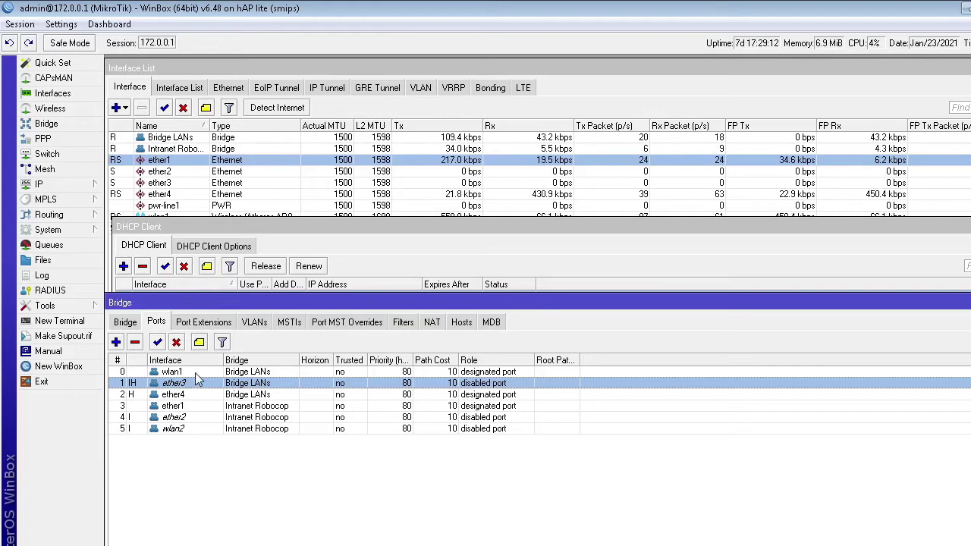
{"action": "left_click", "coordinate": [190, 372]}
{"action": "left_click", "coordinate": [191, 384]}
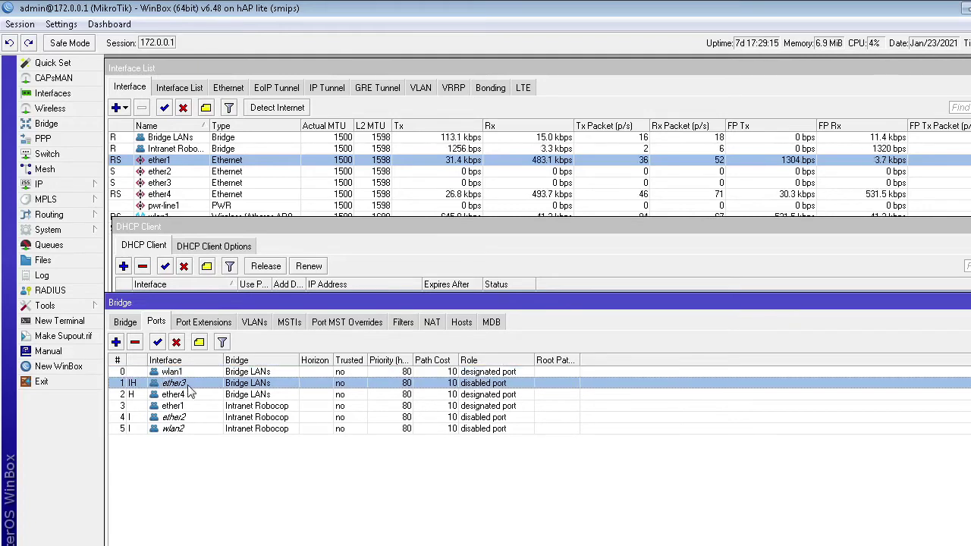
{"action": "left_click", "coordinate": [194, 391]}
{"action": "left_click", "coordinate": [192, 382]}
{"action": "left_click", "coordinate": [195, 372]}
{"action": "left_click", "coordinate": [195, 394]}
{"action": "left_click", "coordinate": [195, 373]}
{"action": "left_click", "coordinate": [195, 394]}
{"action": "left_click", "coordinate": [191, 383]}
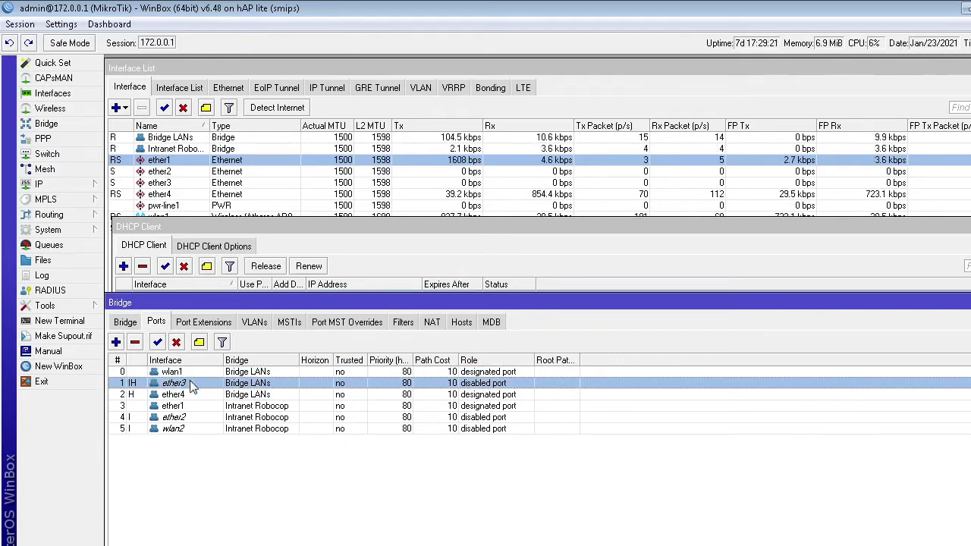
- Compare the Bridge LANs ports with ether1 and ether2, which belong to the Intranet Robocop bridge
{"action": "left_click", "coordinate": [189, 373]}
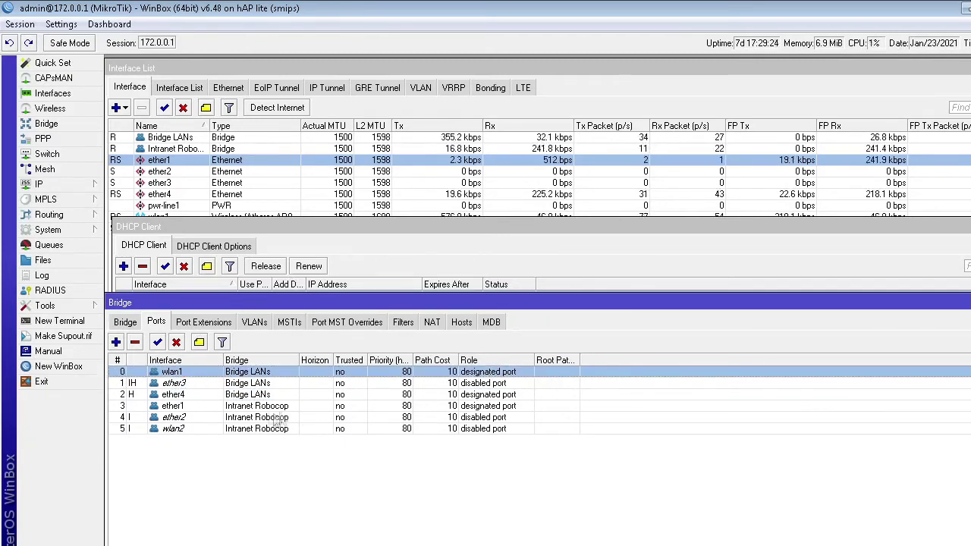
{"action": "left_click", "coordinate": [190, 383]}
{"action": "left_click", "coordinate": [191, 395]}
{"action": "left_click", "coordinate": [193, 406]}
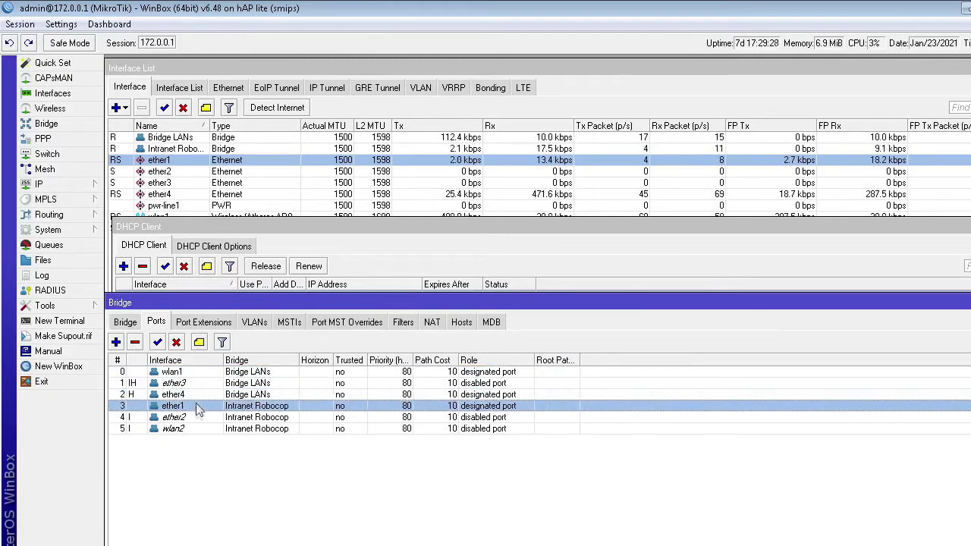
{"action": "left_click", "coordinate": [194, 417]}
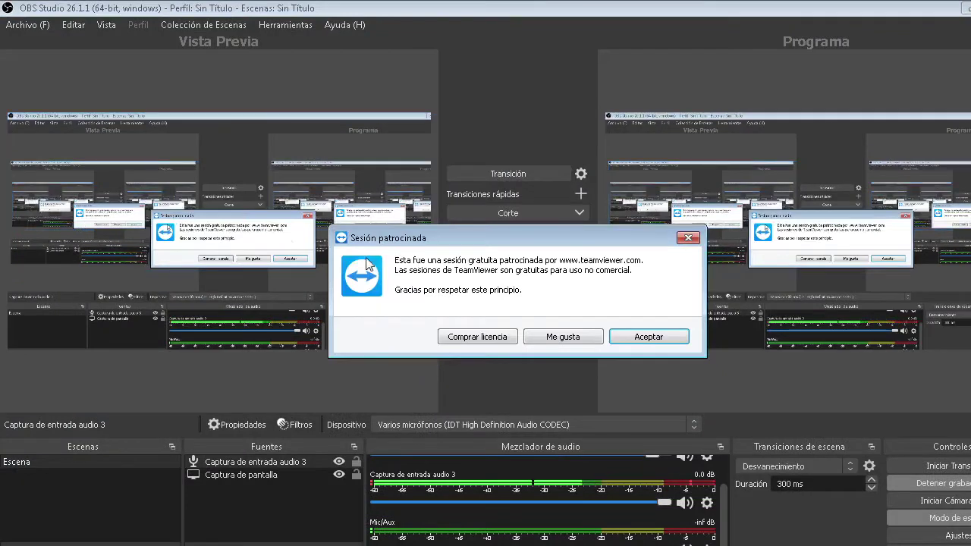
- Dismiss the TeamViewer sponsored-session notice and close the TeamViewer window
{"action": "left_click", "coordinate": [643, 338]}
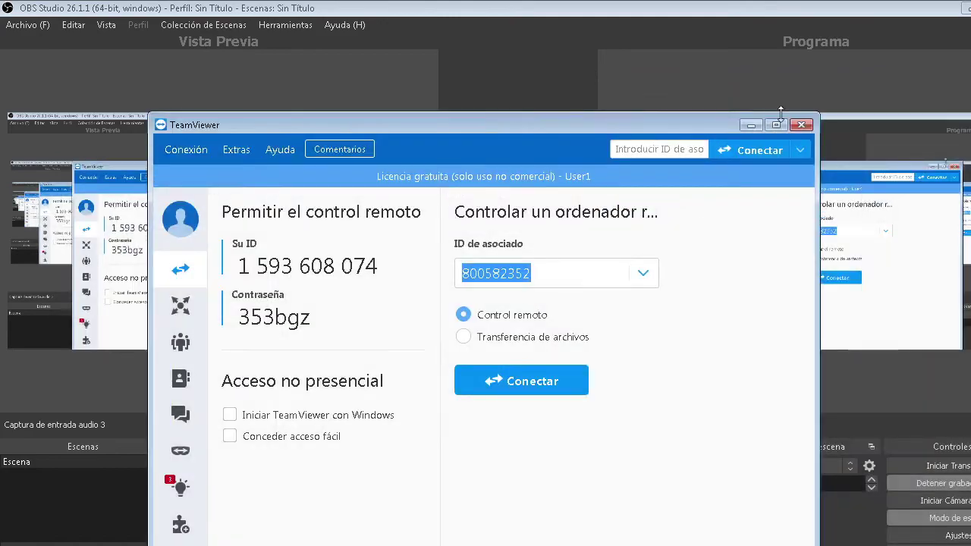
{"action": "left_click", "coordinate": [801, 124]}
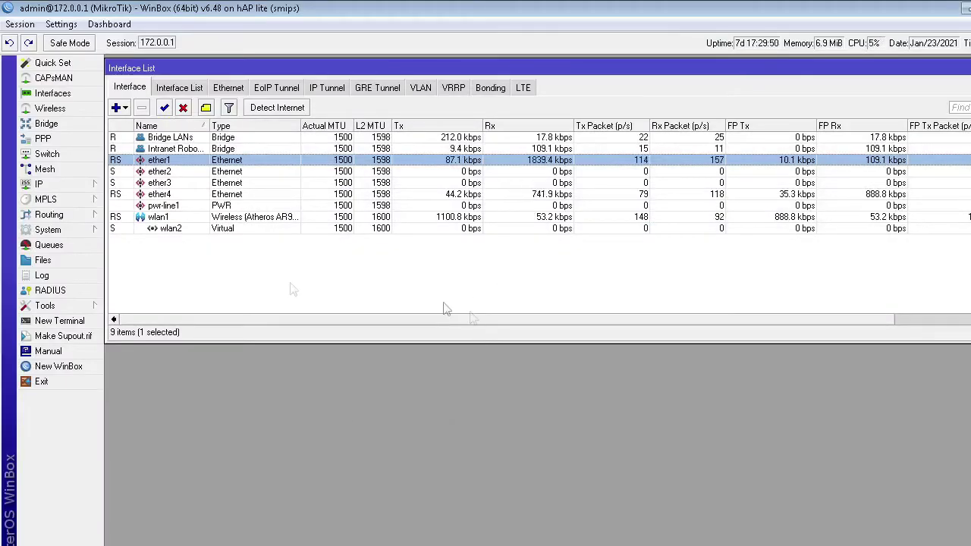
- Open the DHCP server list and check the interface, lease time and address pool assigned to server1
{"action": "left_click", "coordinate": [57, 184]}
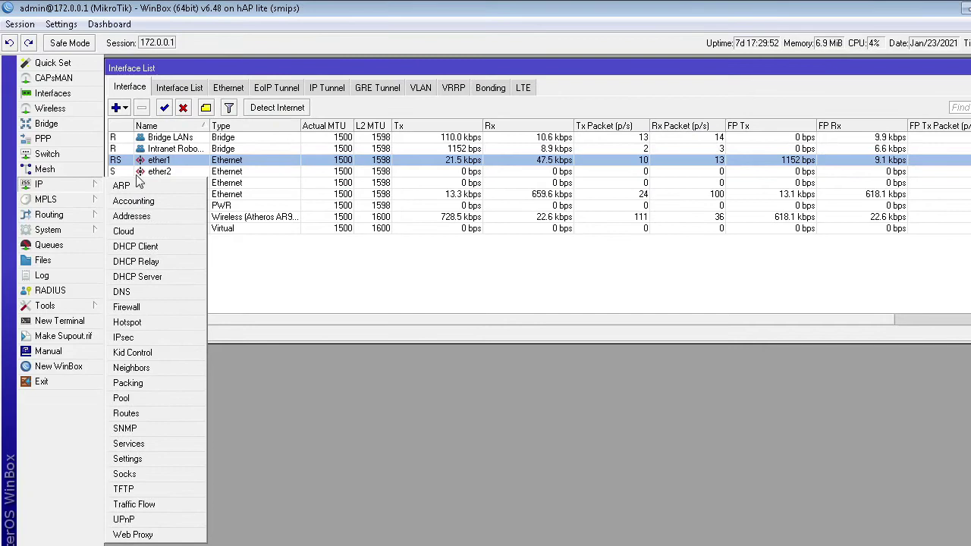
{"action": "left_click", "coordinate": [141, 278]}
{"action": "left_click", "coordinate": [159, 165]}
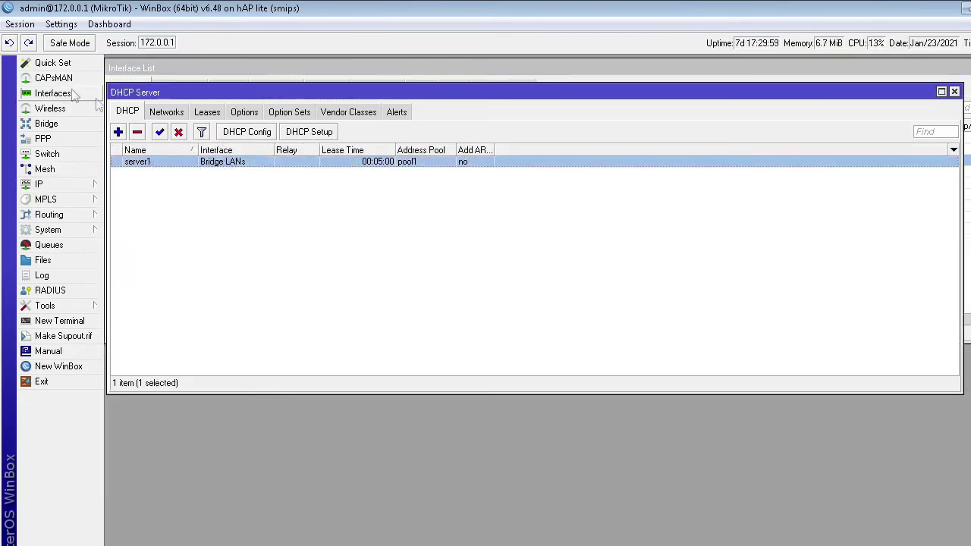
{"action": "left_click", "coordinate": [64, 123]}
{"action": "left_click", "coordinate": [208, 383]}
{"action": "left_click", "coordinate": [214, 394]}
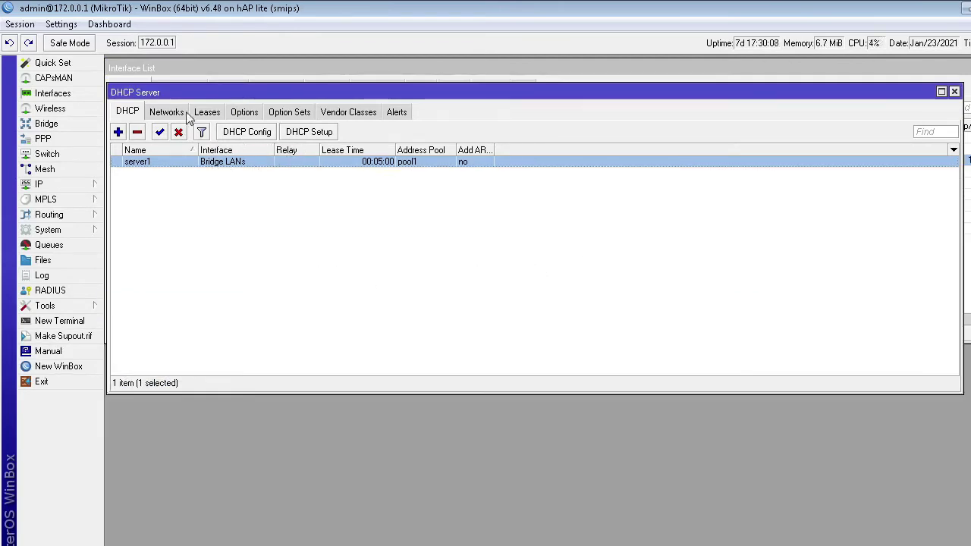
- Inspect the address, gateway, netmask and DNS server of the 172.0.0.0/24 DHCP network and close its details
{"action": "left_click", "coordinate": [167, 111]}
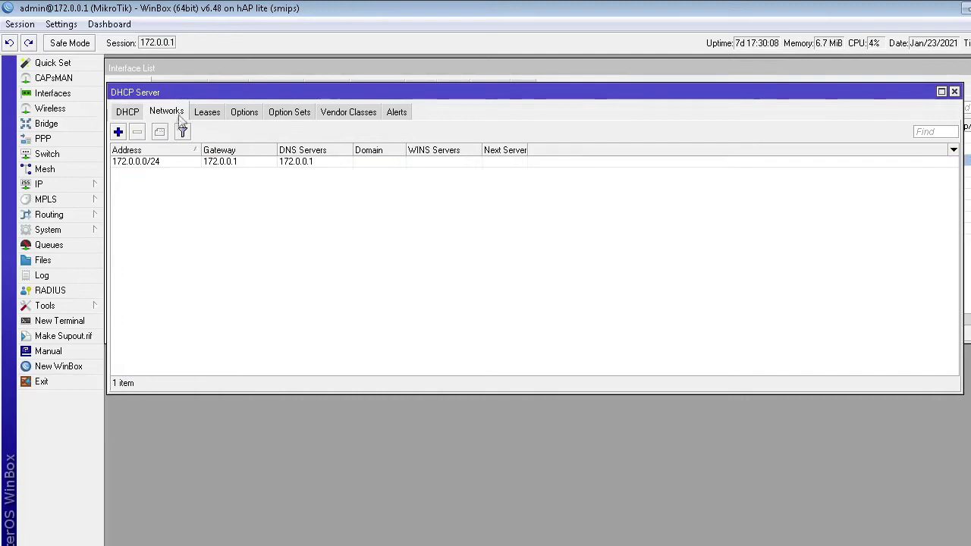
{"action": "double_click", "coordinate": [140, 162]}
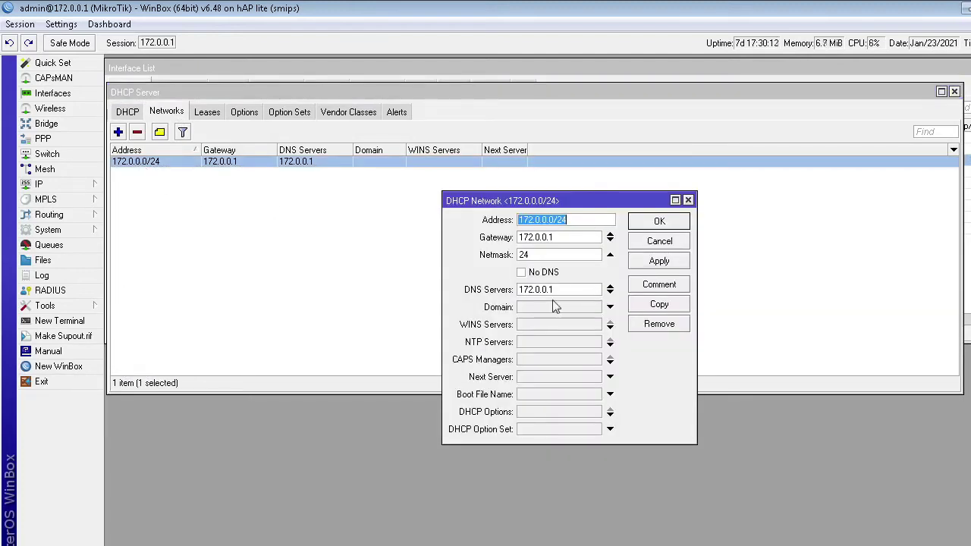
{"action": "left_click", "coordinate": [555, 256]}
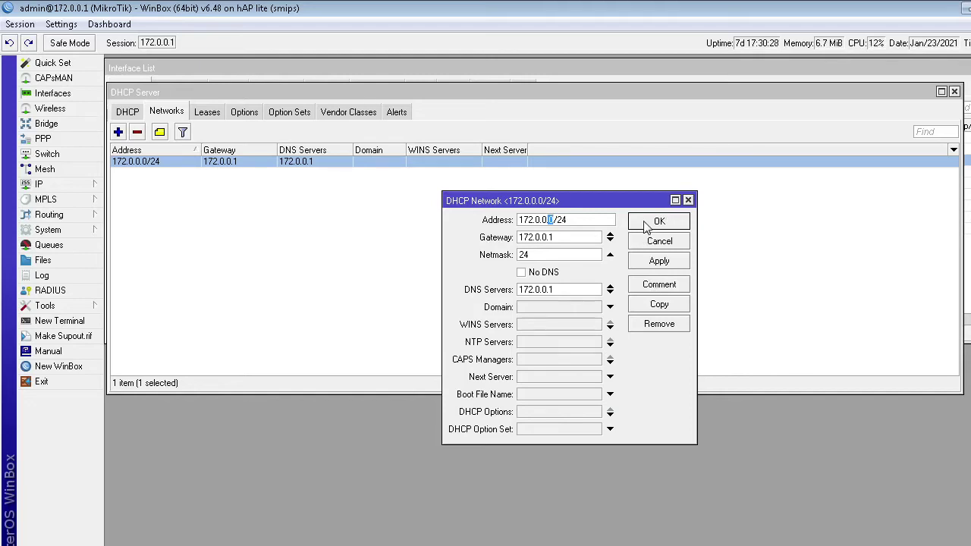
{"action": "left_click", "coordinate": [645, 224]}
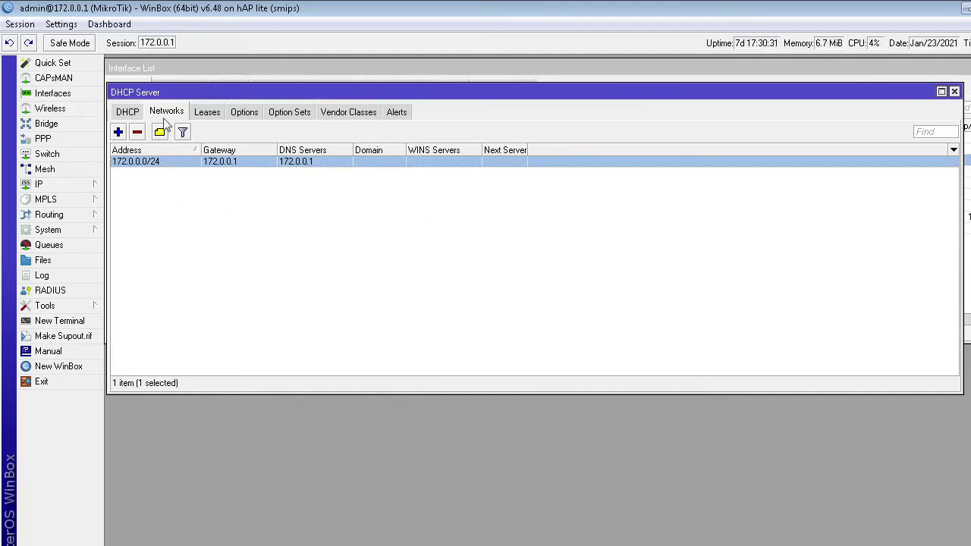
- Try to set up a DHCP server on wlan1, then review the interfaces offered by DHCP Setup and close it
{"action": "left_click", "coordinate": [128, 113]}
{"action": "left_click", "coordinate": [309, 135]}
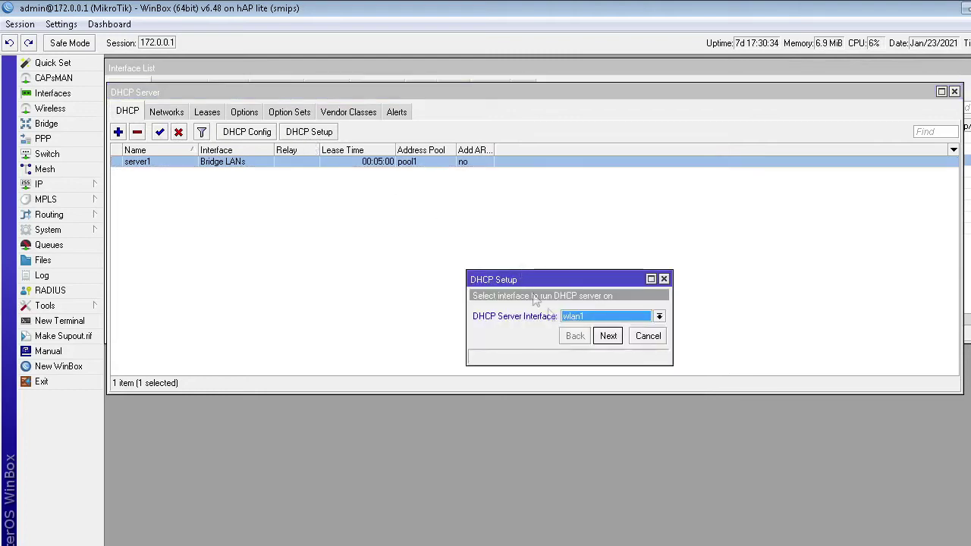
{"action": "left_click", "coordinate": [610, 338]}
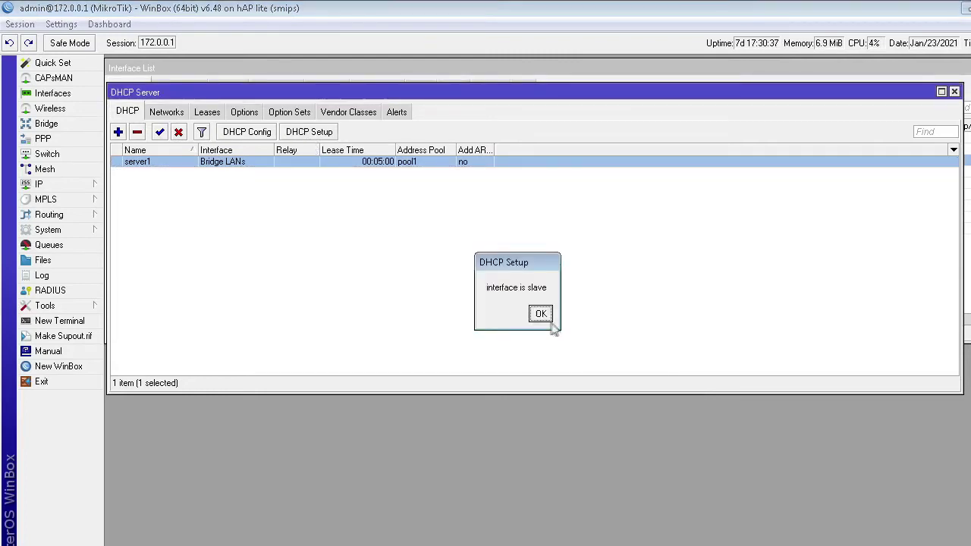
{"action": "left_click", "coordinate": [548, 317]}
{"action": "left_click", "coordinate": [317, 133]}
{"action": "left_click", "coordinate": [577, 318]}
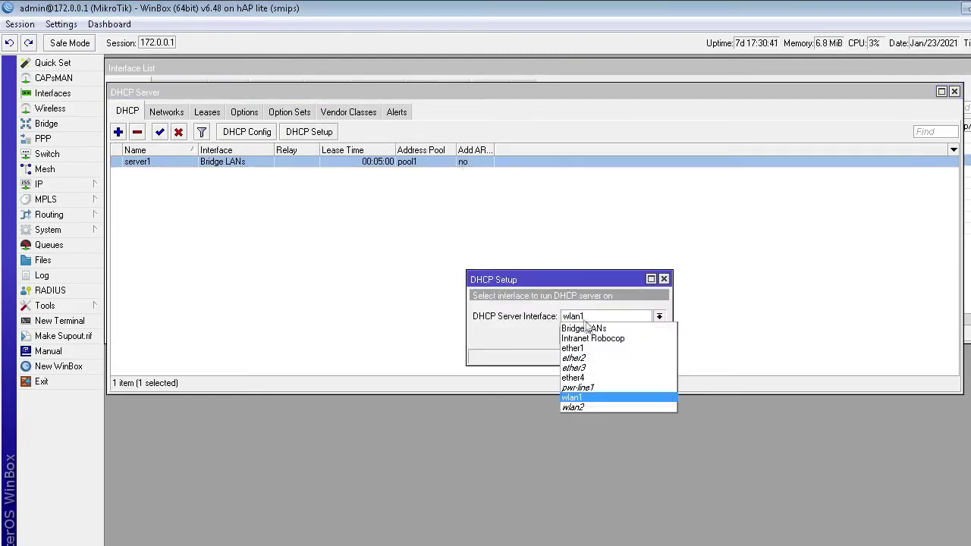
{"action": "left_click", "coordinate": [670, 286]}
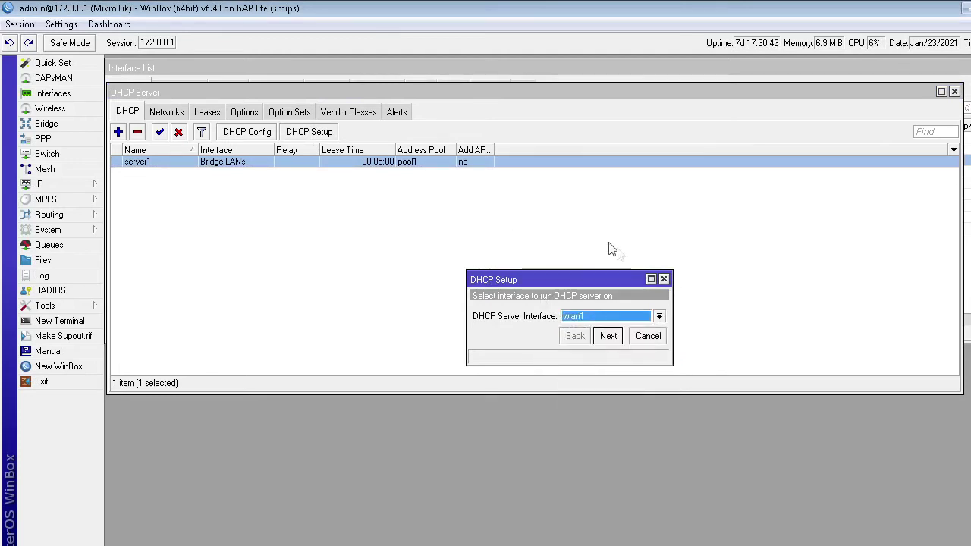
{"action": "left_click", "coordinate": [664, 280]}
- Open the DHCP leases and examine each device's address, MAC address, host name and status
{"action": "left_click", "coordinate": [164, 115]}
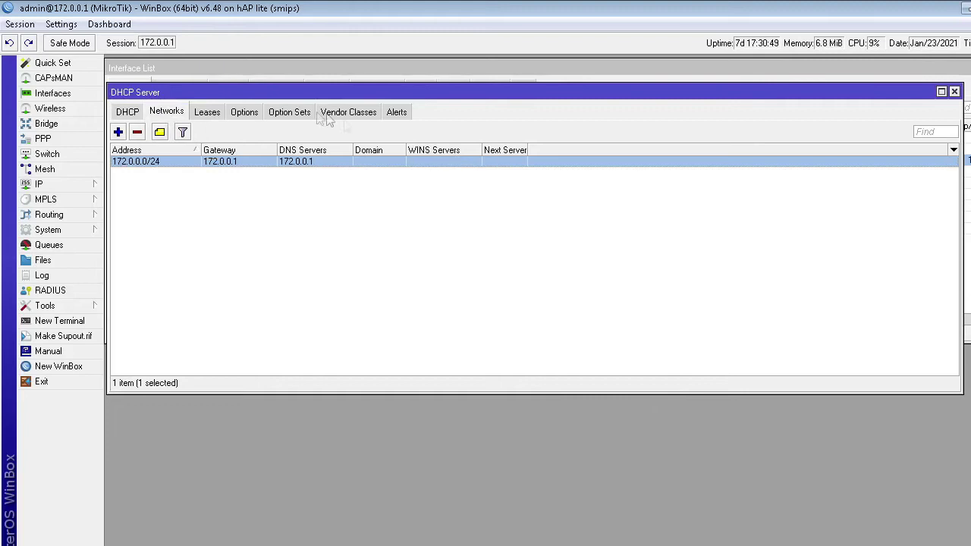
{"action": "left_click", "coordinate": [207, 113]}
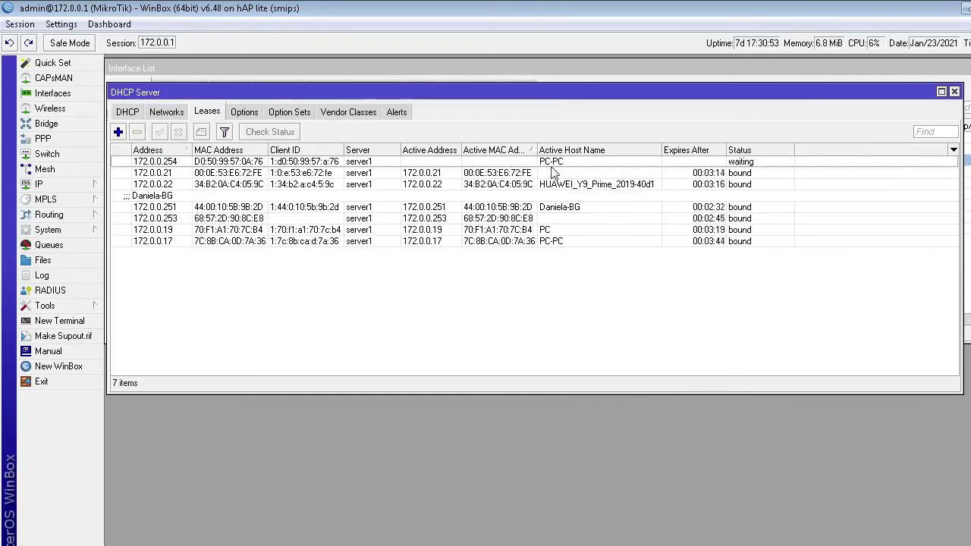
{"action": "left_click", "coordinate": [607, 167]}
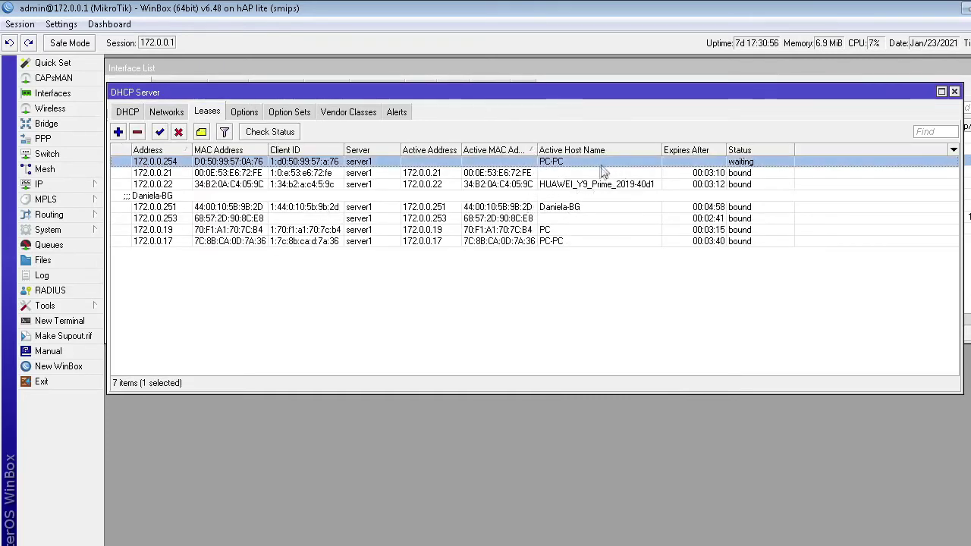
{"action": "left_click", "coordinate": [600, 185]}
{"action": "left_click", "coordinate": [587, 208]}
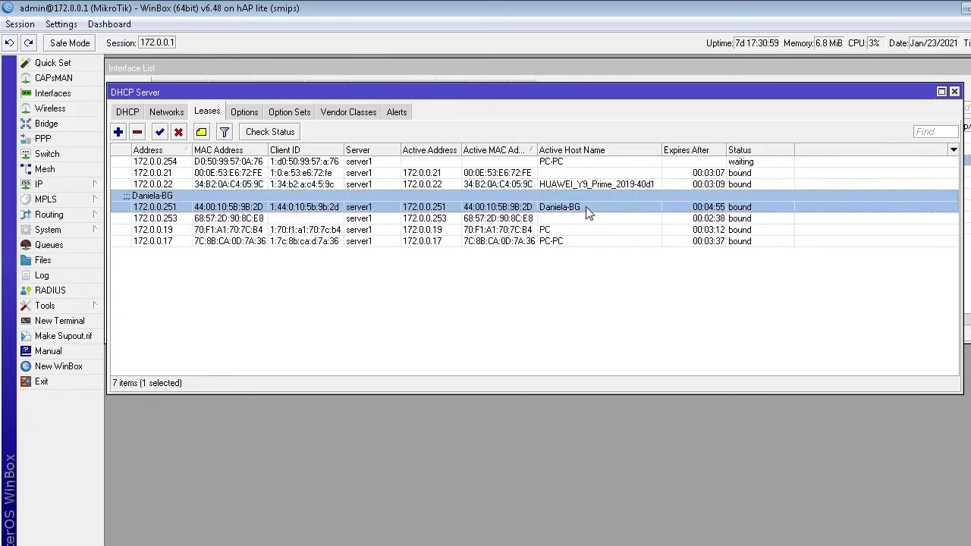
{"action": "left_click", "coordinate": [581, 232]}
{"action": "left_click", "coordinate": [580, 243]}
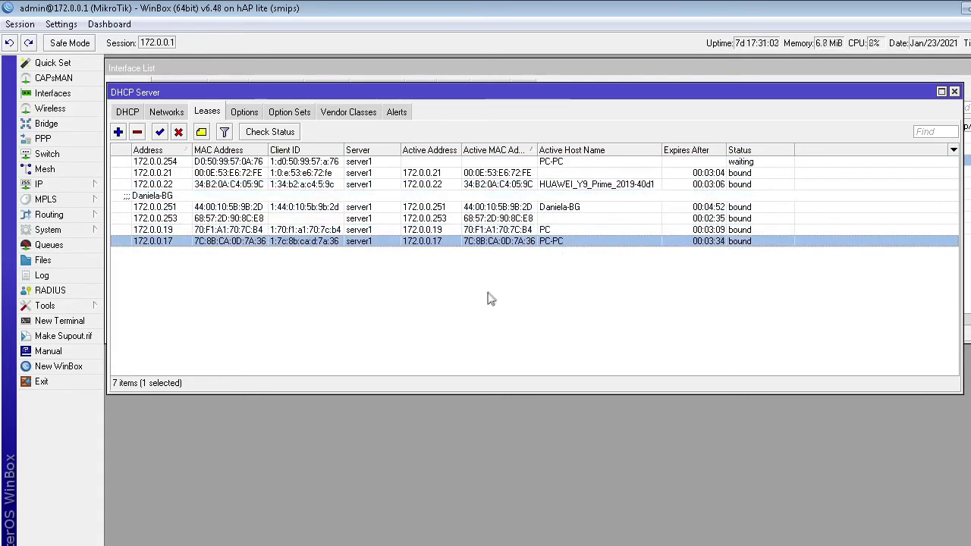
{"action": "left_click", "coordinate": [509, 218]}
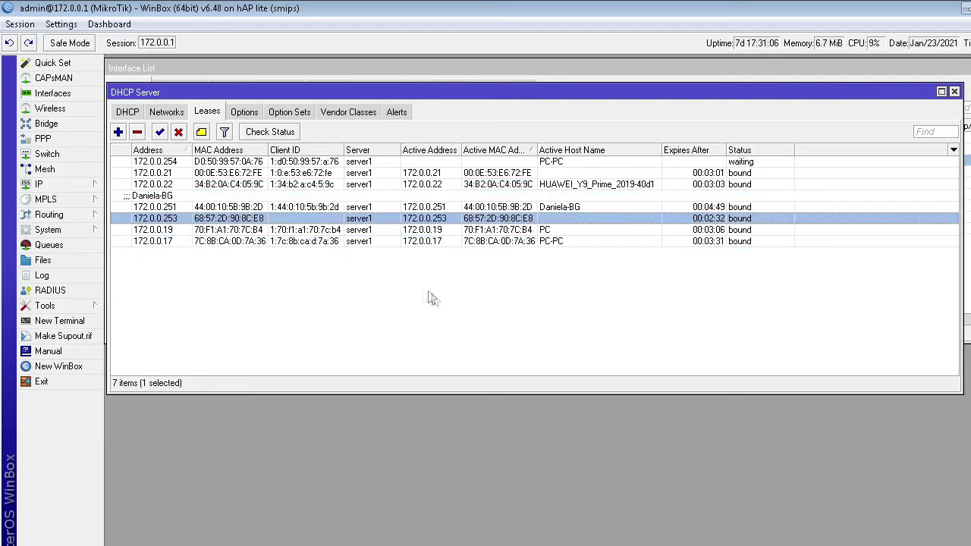
{"action": "left_click", "coordinate": [303, 287]}
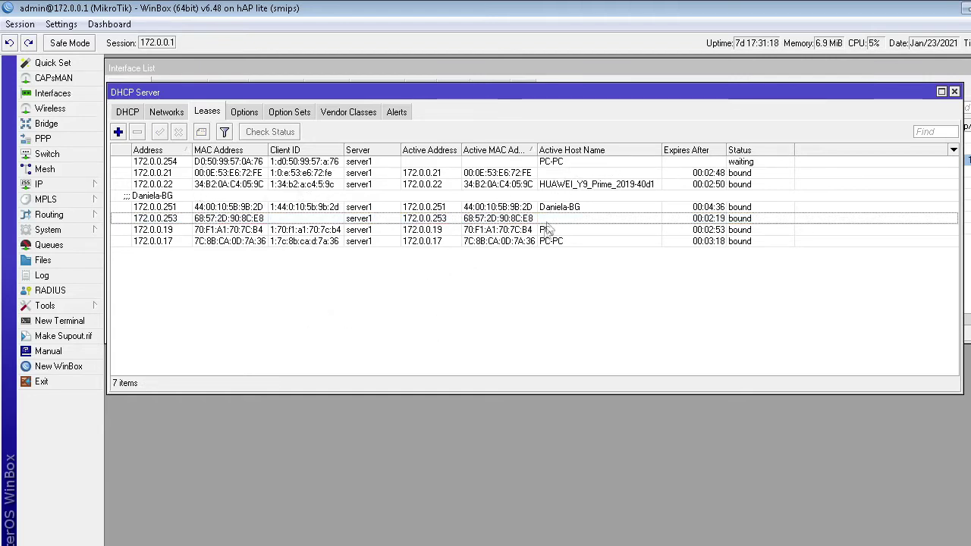
- Check the active details of the waiting 172.0.0.254 lease and remove that lease
{"action": "double_click", "coordinate": [172, 164]}
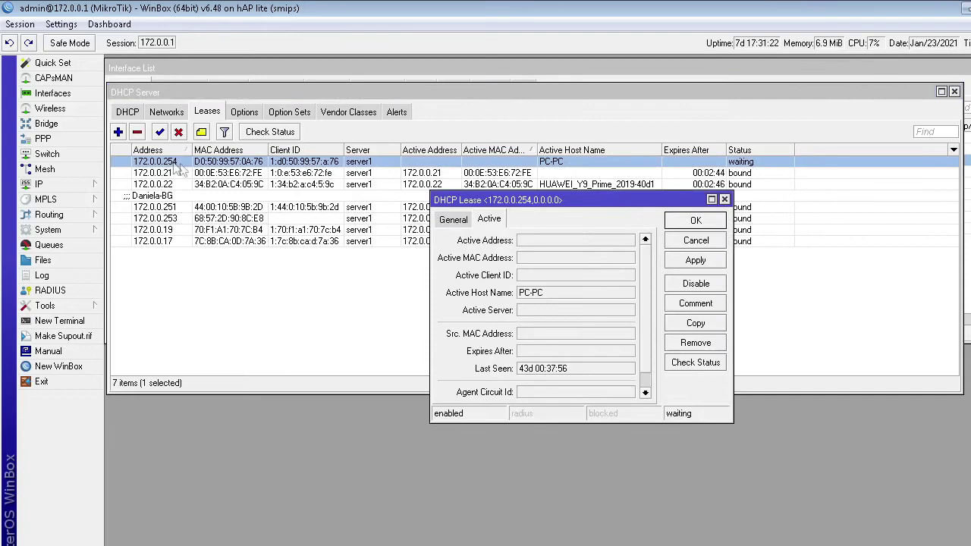
{"action": "left_click", "coordinate": [725, 199]}
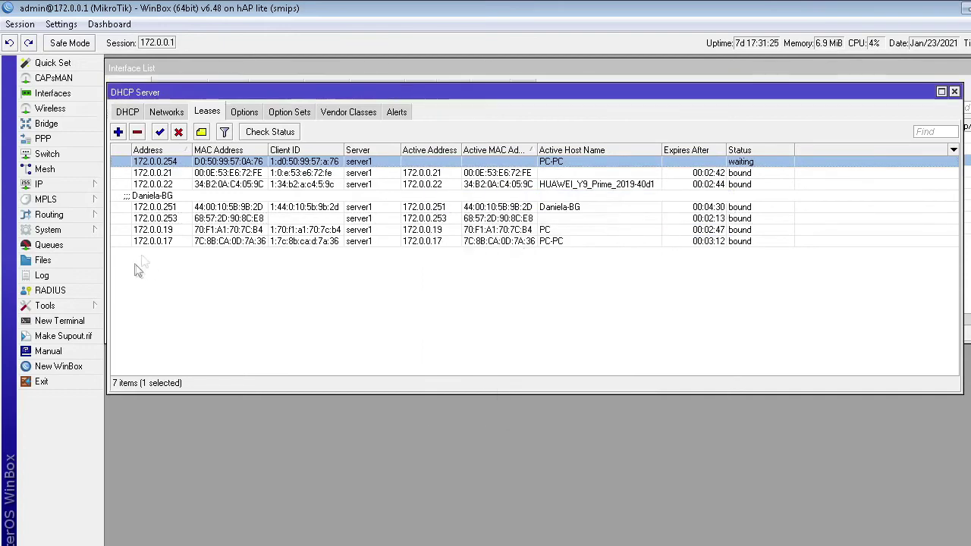
{"action": "left_click", "coordinate": [138, 133]}
- Check the active details of the 172.0.0.22 lease used by HUAWEI_Y9_Prime_2019-40d1 and remove that lease
{"action": "left_click", "coordinate": [161, 163]}
{"action": "left_click", "coordinate": [163, 173]}
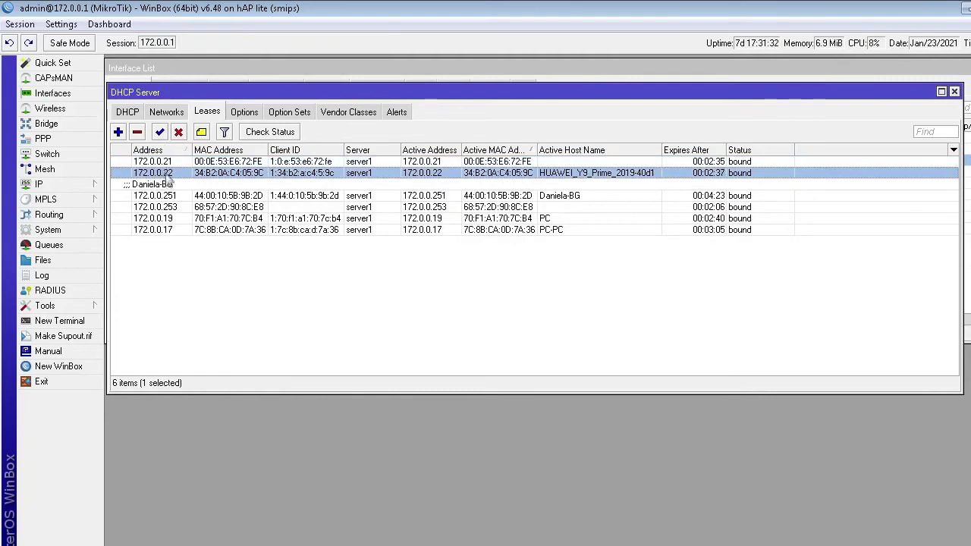
{"action": "double_click", "coordinate": [163, 173]}
{"action": "left_click_drag", "start_coordinate": [519, 240], "coordinate": [562, 240]}
{"action": "right_click", "coordinate": [562, 244]}
{"action": "left_click", "coordinate": [615, 253]}
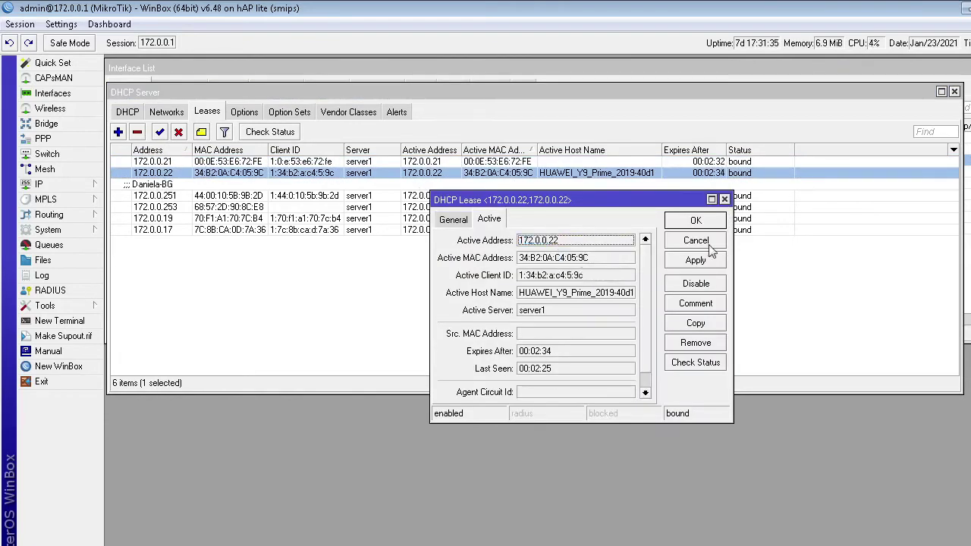
{"action": "left_click", "coordinate": [725, 198]}
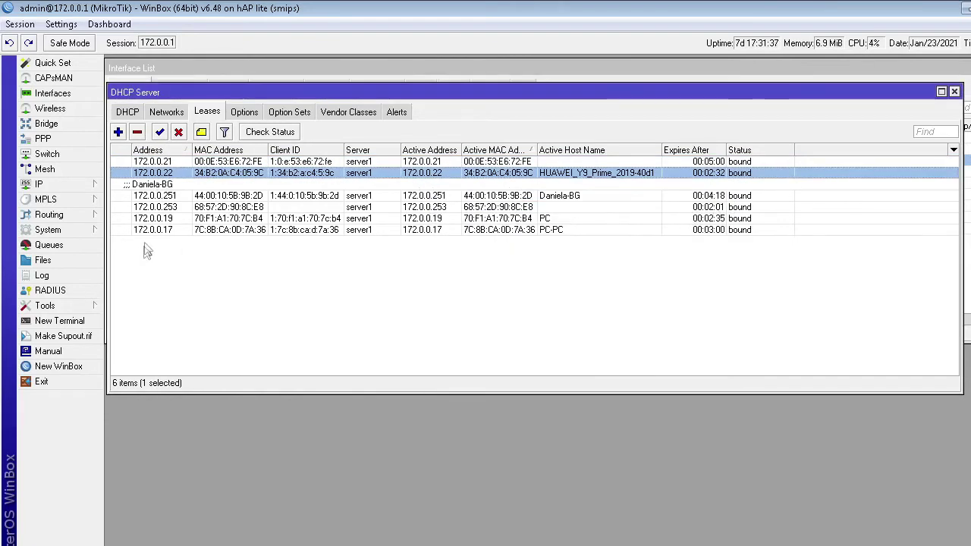
{"action": "left_click", "coordinate": [137, 133]}
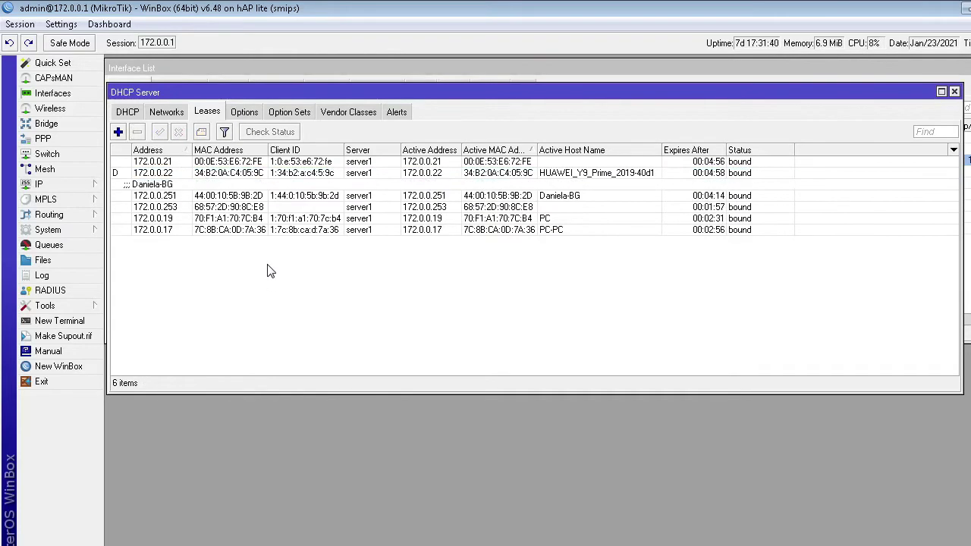
- Compare the dynamic 172.0.0.22 lease with the simple queue targeting the same address, then close the queue list
{"action": "left_click", "coordinate": [120, 174]}
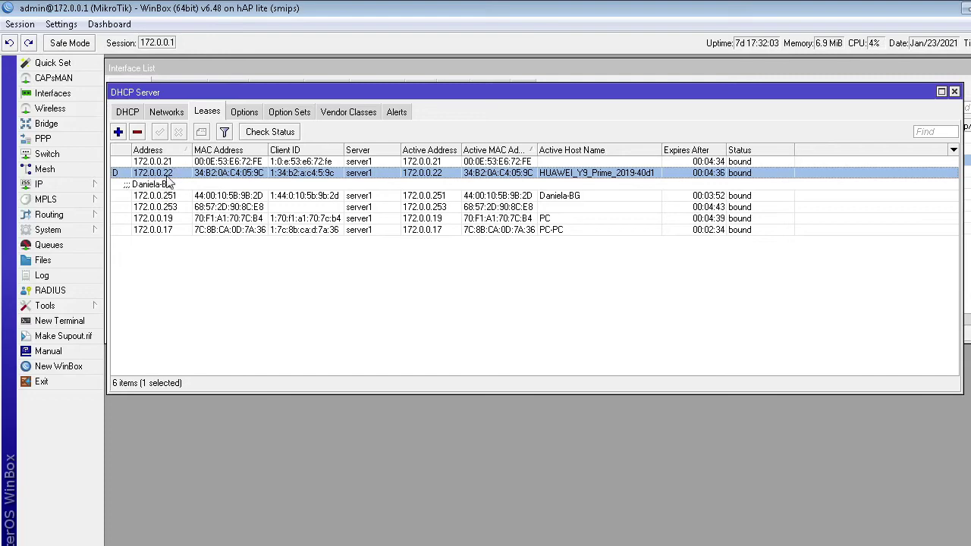
{"action": "left_click", "coordinate": [46, 245]}
{"action": "left_click", "coordinate": [138, 85]}
{"action": "left_click_drag", "start_coordinate": [171, 65], "coordinate": [253, 238]}
{"action": "left_click", "coordinate": [276, 333]}
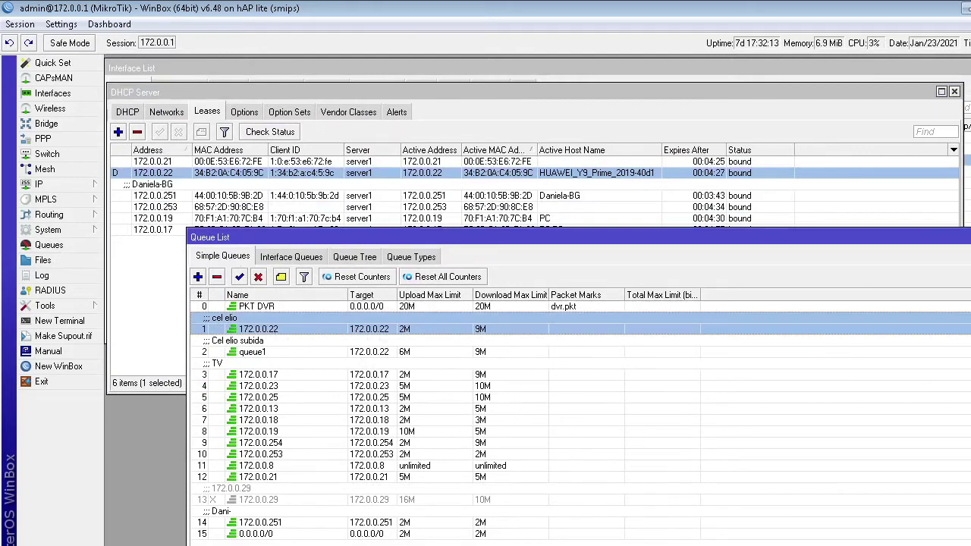
{"action": "key", "text": "Escape"}
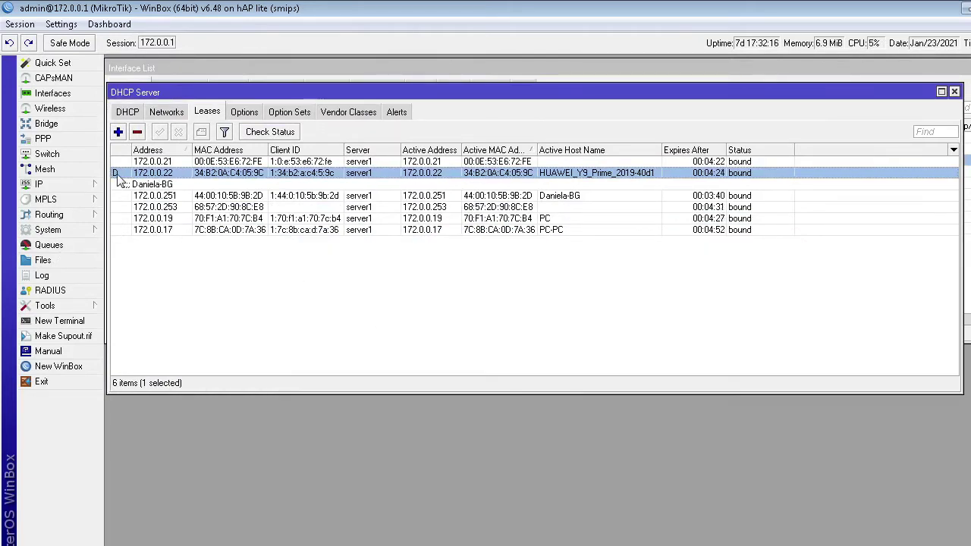
- Make the dynamic 172.0.0.22 lease static and reopen its general settings
{"action": "double_click", "coordinate": [150, 174]}
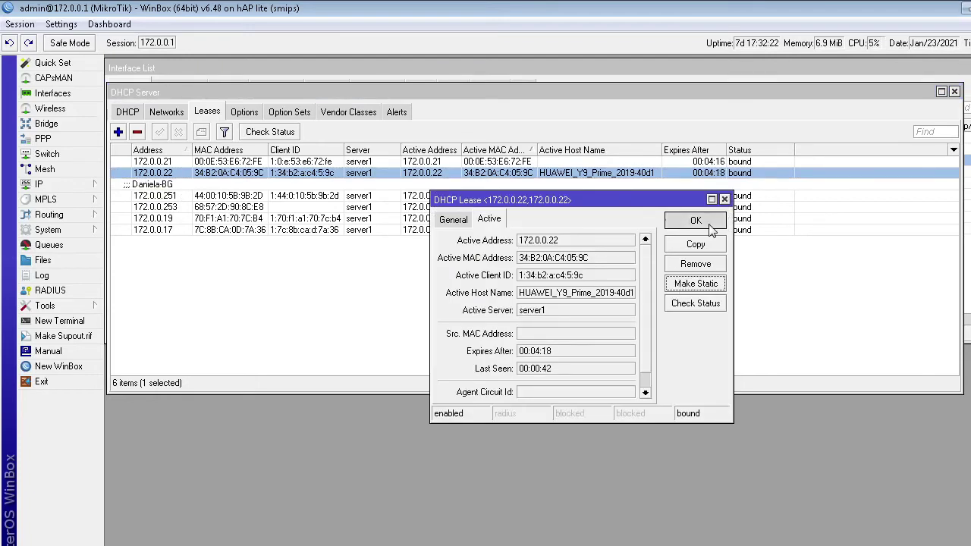
{"action": "left_click", "coordinate": [694, 220]}
{"action": "double_click", "coordinate": [171, 175]}
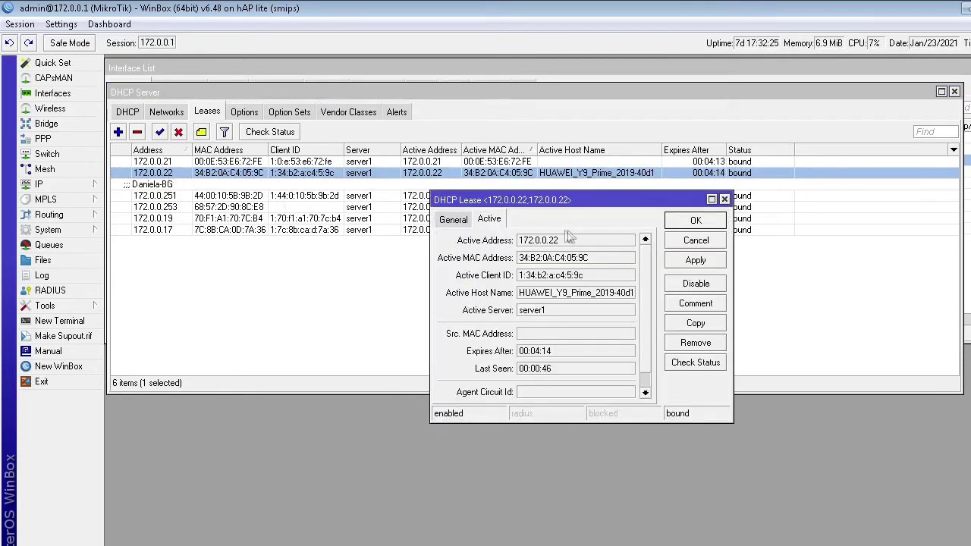
{"action": "left_click", "coordinate": [462, 221]}
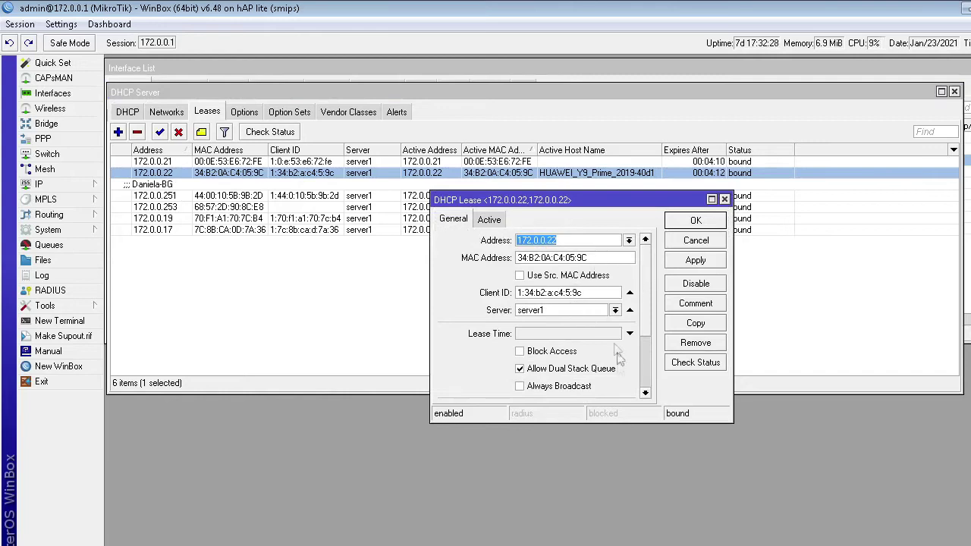
- Apply Block Access to the 172.0.0.22 lease, then turn it off again and apply the change
{"action": "scroll", "coordinate": [651, 300], "scroll_direction": "down", "scroll_amount": 3}
{"action": "scroll", "coordinate": [660, 280], "scroll_direction": "up", "scroll_amount": 3}
{"action": "left_click", "coordinate": [543, 353]}
{"action": "left_click", "coordinate": [685, 264]}
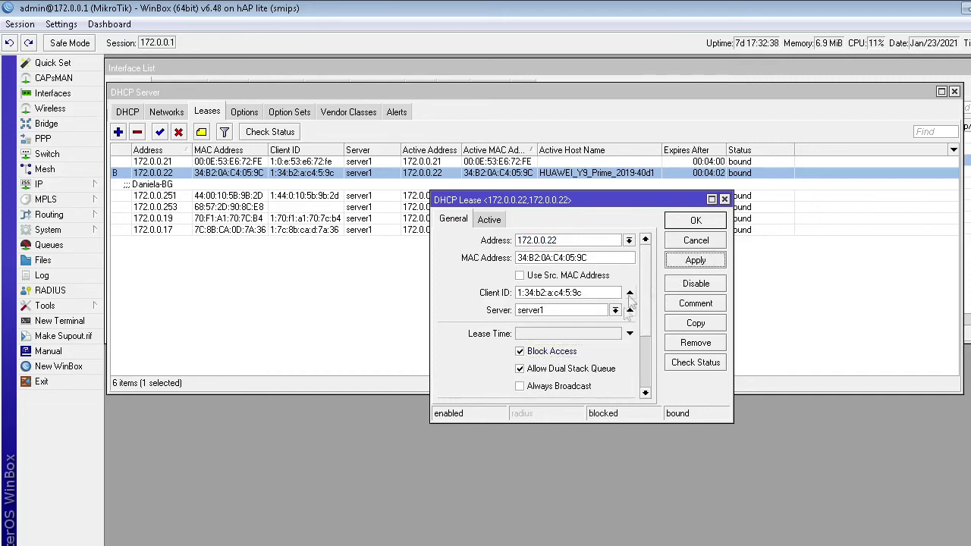
{"action": "left_click", "coordinate": [549, 355]}
{"action": "left_click", "coordinate": [692, 265]}
- Add a comment to the 172.0.0.22 lease identifying the phone's owner and save the lease
{"action": "left_click", "coordinate": [695, 303]}
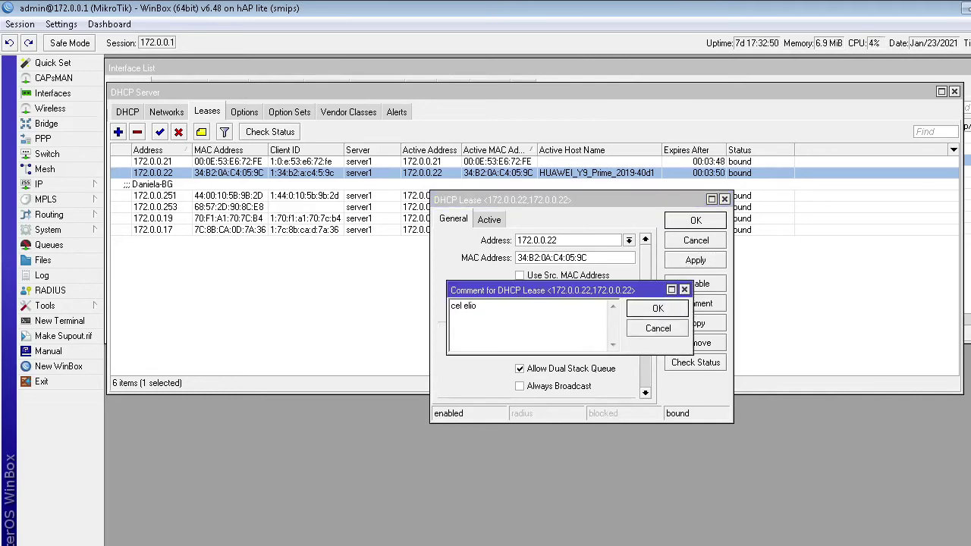
{"action": "left_click", "coordinate": [661, 309]}
{"action": "left_click", "coordinate": [695, 220]}
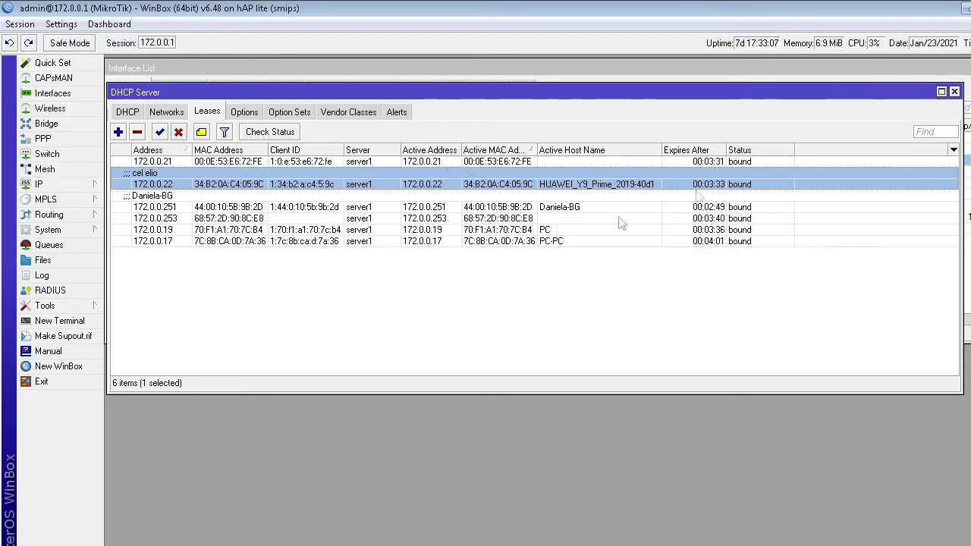
{"action": "left_click", "coordinate": [167, 166]}
{"action": "left_click", "coordinate": [166, 183]}
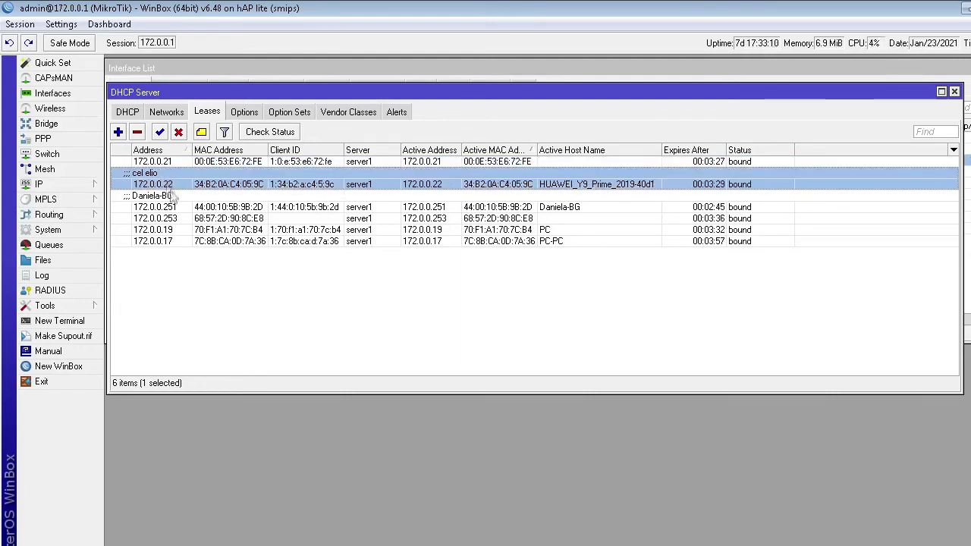
{"action": "left_click", "coordinate": [164, 206]}
{"action": "left_click", "coordinate": [162, 218]}
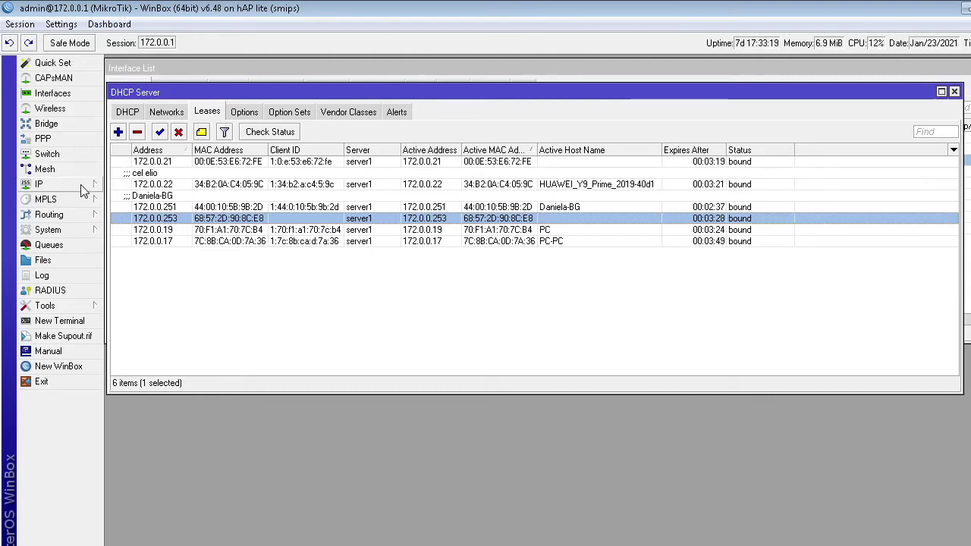
- Open the queue list, check the simple queue named 172.0.0.22 and remove it
{"action": "left_click", "coordinate": [83, 250]}
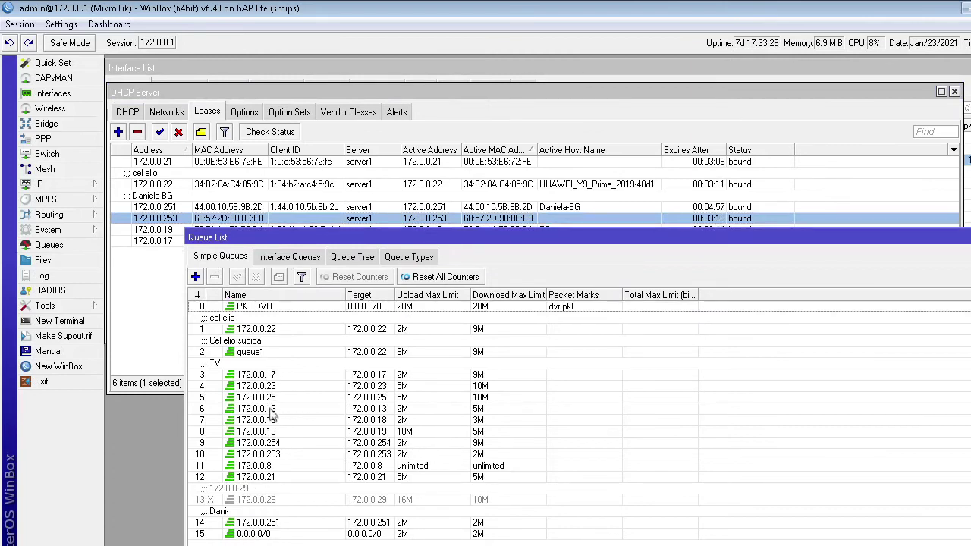
{"action": "left_click", "coordinate": [284, 432]}
{"action": "double_click", "coordinate": [291, 325]}
{"action": "key", "text": "ctrl+c"}
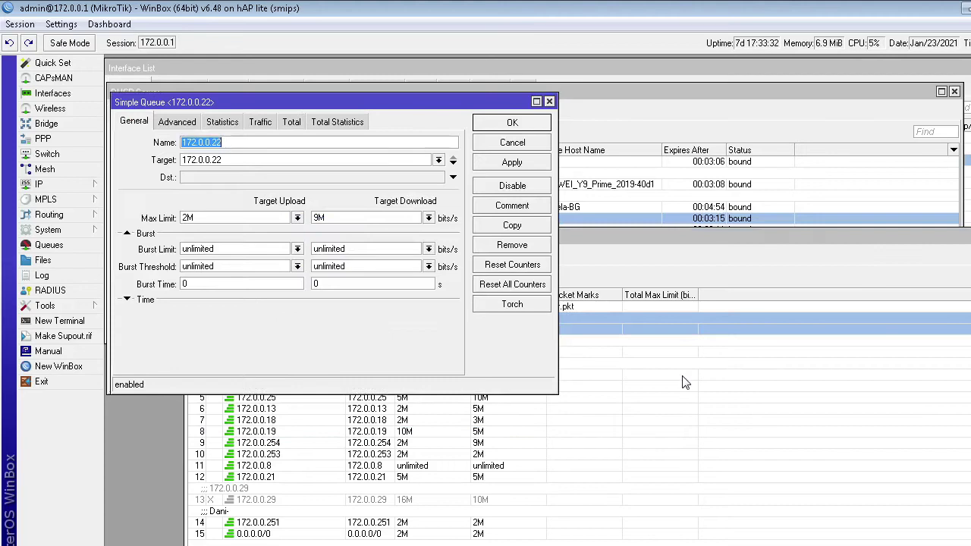
{"action": "left_click", "coordinate": [549, 101]}
{"action": "left_click", "coordinate": [216, 277]}
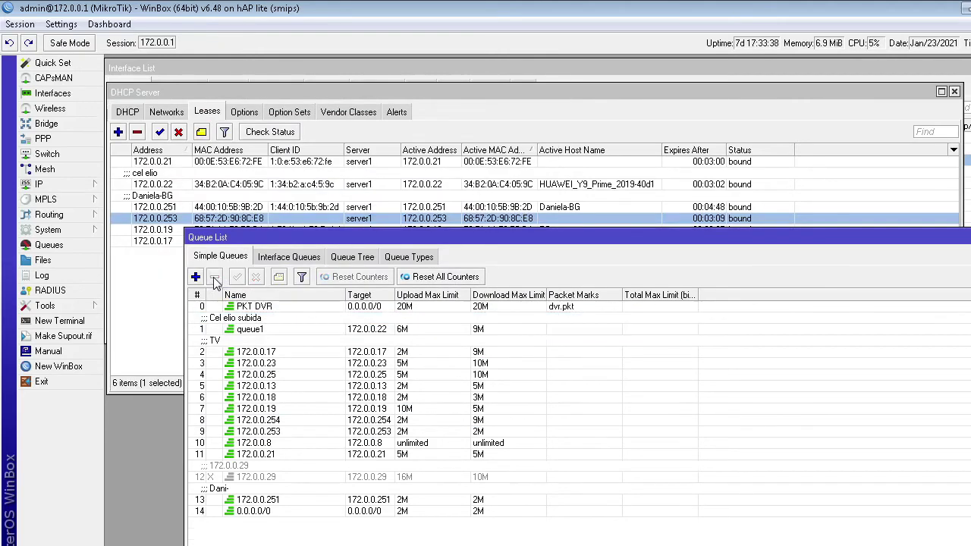
- Create a new simple queue named after the phone's owner, with 172.0.0.22 as its target
{"action": "left_click", "coordinate": [195, 277]}
{"action": "type", "text": "cel elio"}
{"action": "double_click", "coordinate": [237, 159]}
{"action": "left_click", "coordinate": [238, 159]}
{"action": "double_click", "coordinate": [237, 160]}
{"action": "right_click", "coordinate": [249, 159]}
{"action": "left_click", "coordinate": [262, 199]}
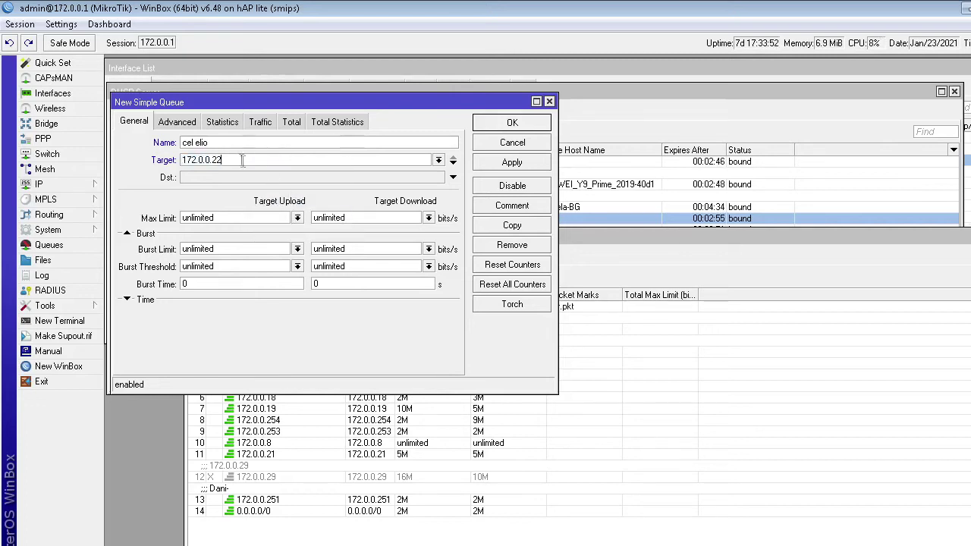
- Set the new queue's maximum limits to 5M upload and 5M download, and apply them
{"action": "left_click", "coordinate": [298, 217]}
{"action": "left_click", "coordinate": [269, 339]}
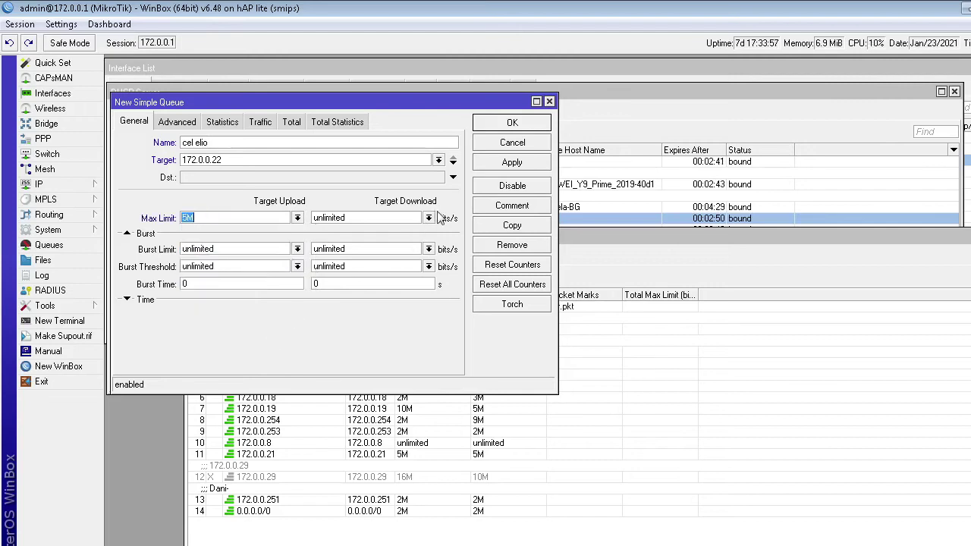
{"action": "left_click", "coordinate": [429, 217]}
{"action": "left_click", "coordinate": [392, 336]}
{"action": "left_click", "coordinate": [512, 162]}
- Add a comment to the new queue that repeats its name, and save the queue
{"action": "double_click", "coordinate": [295, 142]}
{"action": "key", "text": "ctrl+c"}
{"action": "right_click", "coordinate": [296, 142]}
{"action": "left_click", "coordinate": [364, 188]}
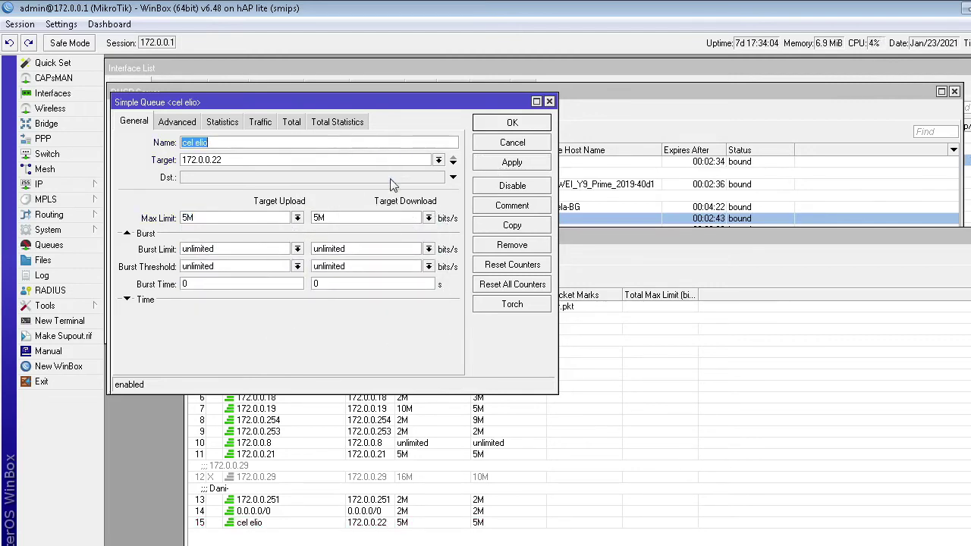
{"action": "left_click", "coordinate": [489, 207]}
{"action": "right_click", "coordinate": [484, 329]}
{"action": "left_click", "coordinate": [520, 393]}
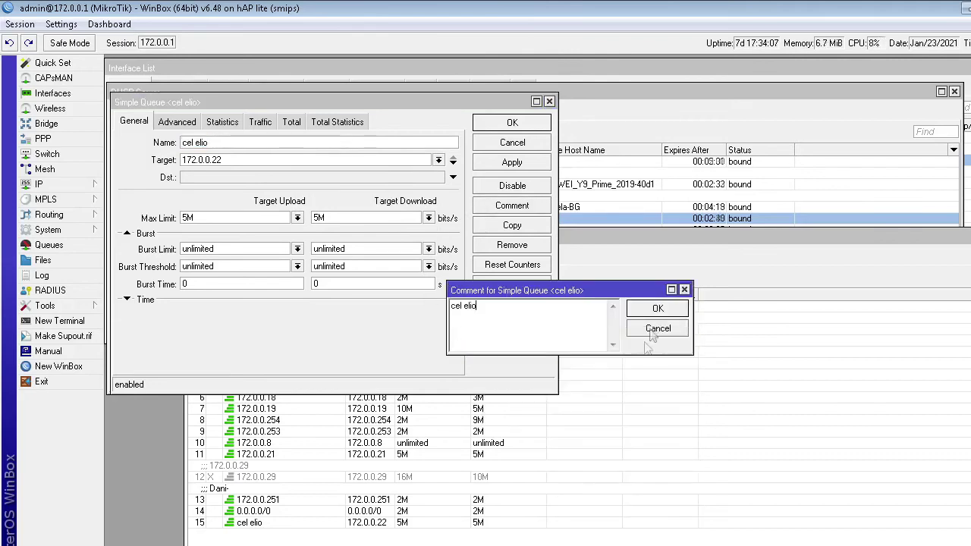
{"action": "left_click", "coordinate": [654, 308]}
{"action": "left_click", "coordinate": [512, 161]}
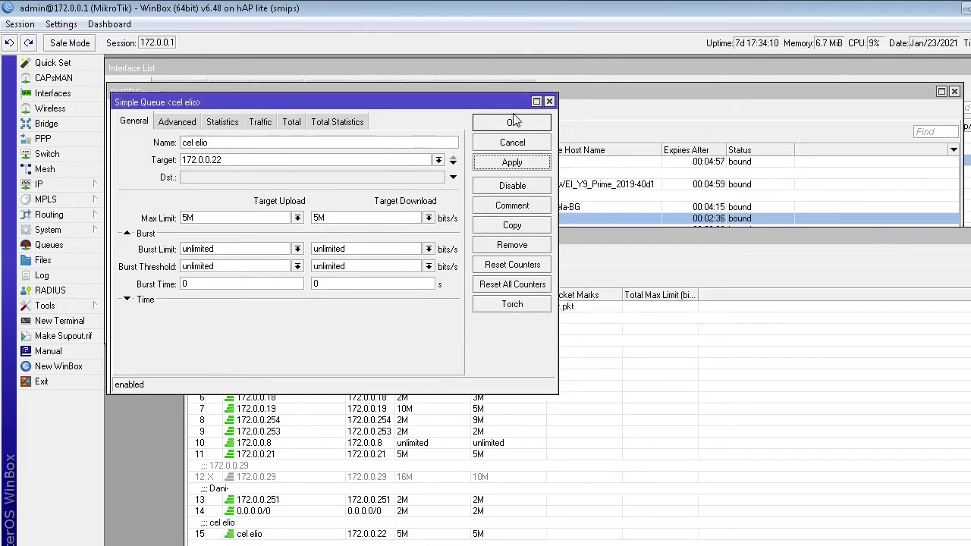
{"action": "left_click", "coordinate": [512, 122]}
- Try to rename queue1 with the same name as the new queue for the phone, then close its settings
{"action": "left_click", "coordinate": [289, 315]}
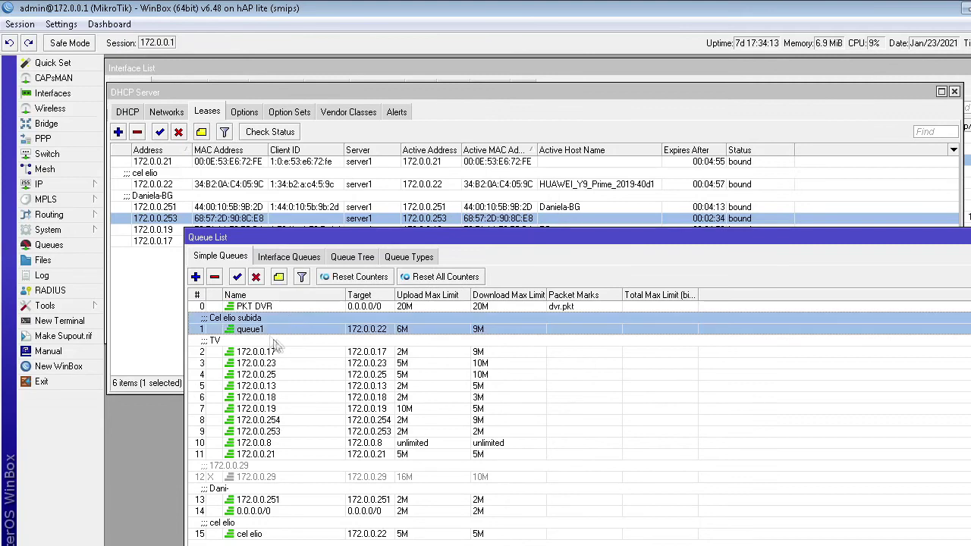
{"action": "double_click", "coordinate": [257, 331]}
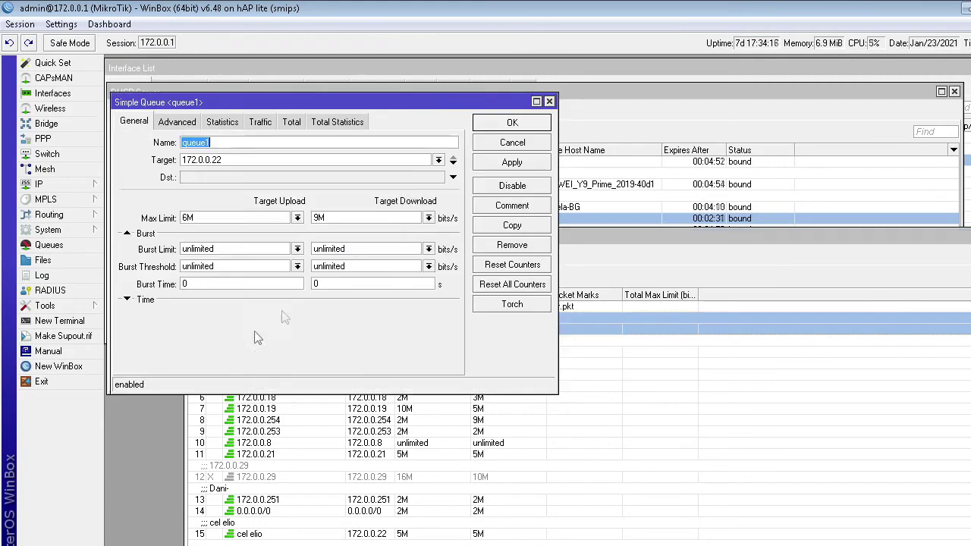
{"action": "right_click", "coordinate": [224, 142]}
{"action": "left_click", "coordinate": [311, 184]}
{"action": "left_click", "coordinate": [505, 162]}
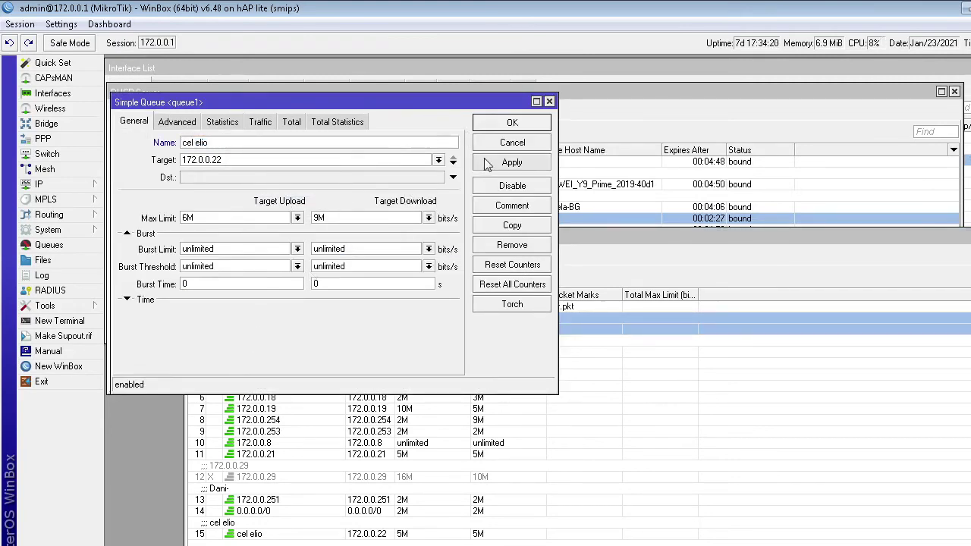
{"action": "key", "text": "alt+Tab"}
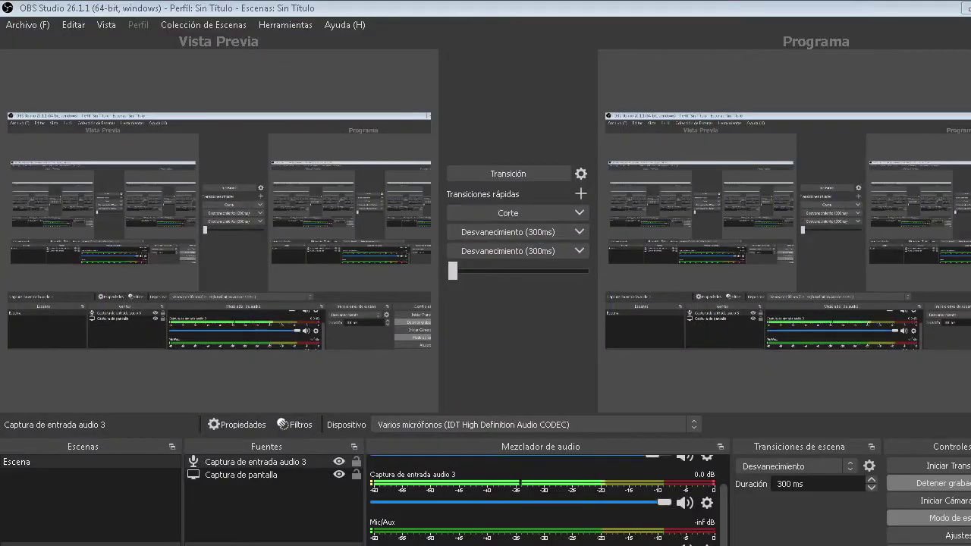
{"action": "key", "text": "alt+Tab"}
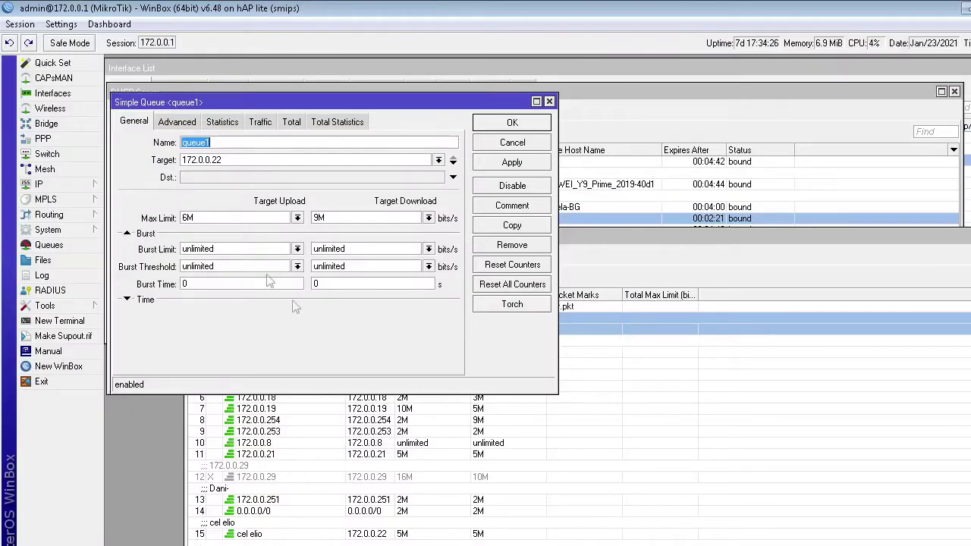
{"action": "left_click", "coordinate": [550, 101]}
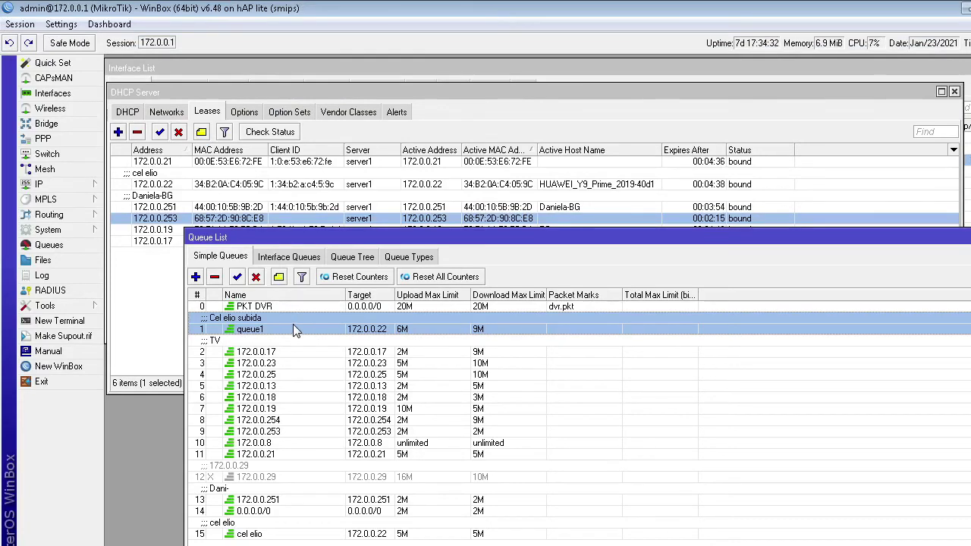
- Rename queue1 to the phone owner's label followed by a space and a period, and save it
{"action": "double_click", "coordinate": [293, 325]}
{"action": "right_click", "coordinate": [324, 142]}
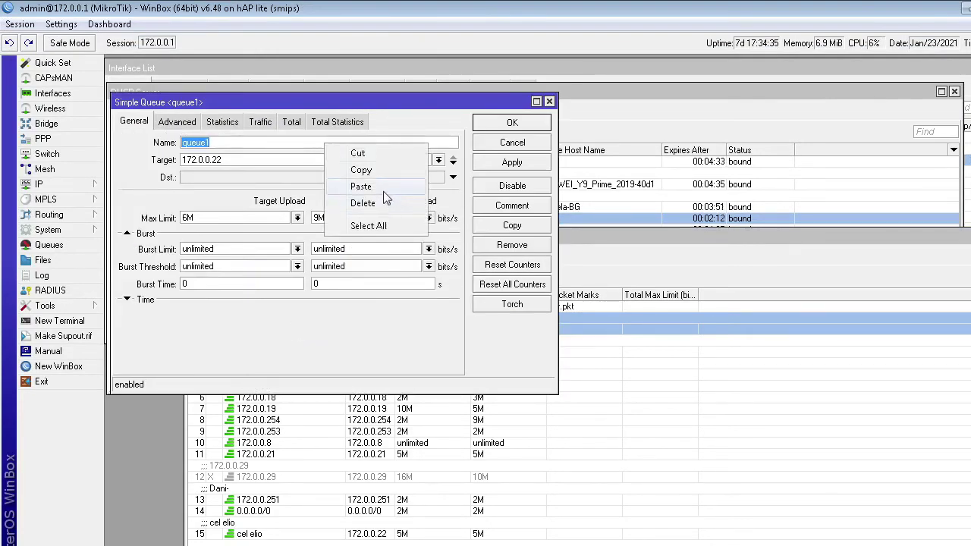
{"action": "left_click", "coordinate": [383, 191]}
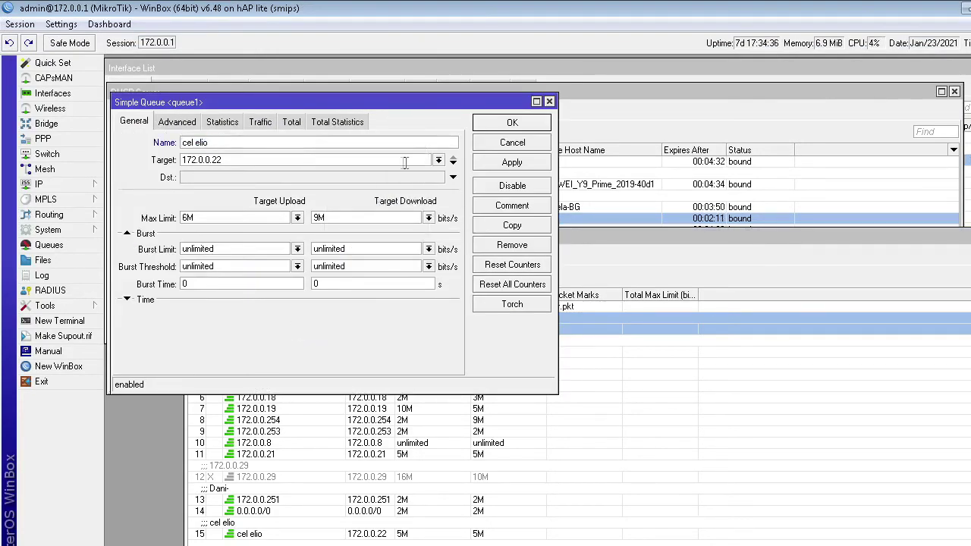
{"action": "left_click", "coordinate": [499, 166]}
{"action": "left_click", "coordinate": [509, 162]}
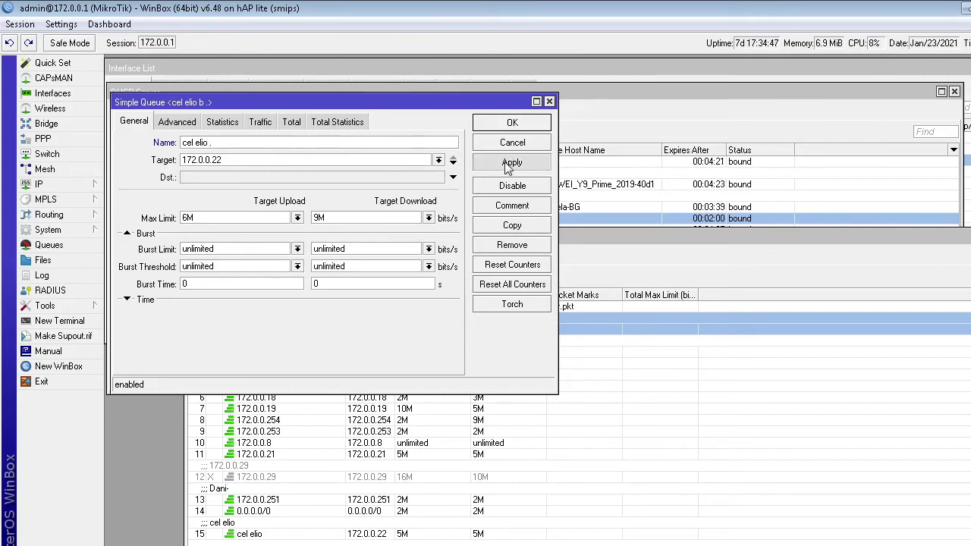
{"action": "left_click", "coordinate": [496, 118]}
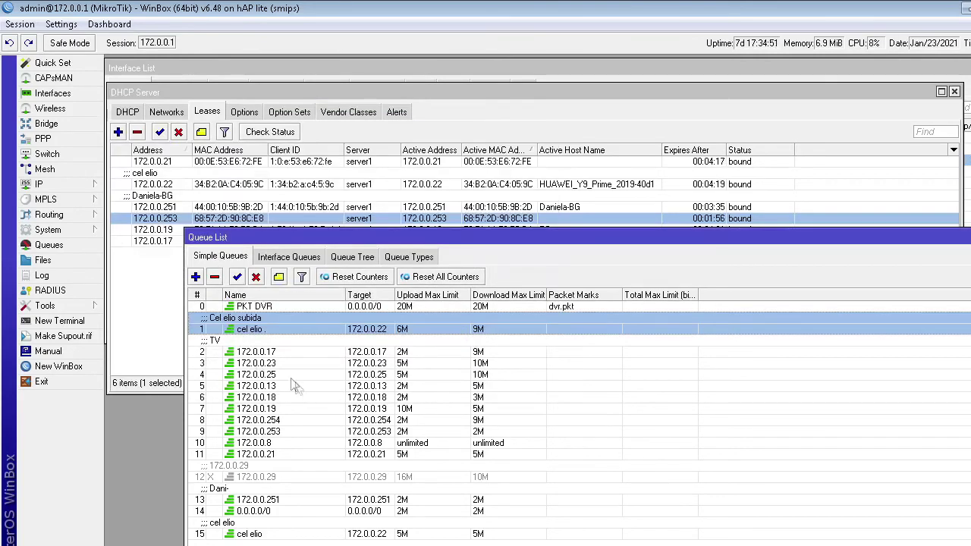
- Set the maximum download limit of queue number 1 for 172.0.0.22 to 5M, apply it and check its traffic graphs
{"action": "left_click", "coordinate": [175, 185]}
{"action": "left_click", "coordinate": [284, 454]}
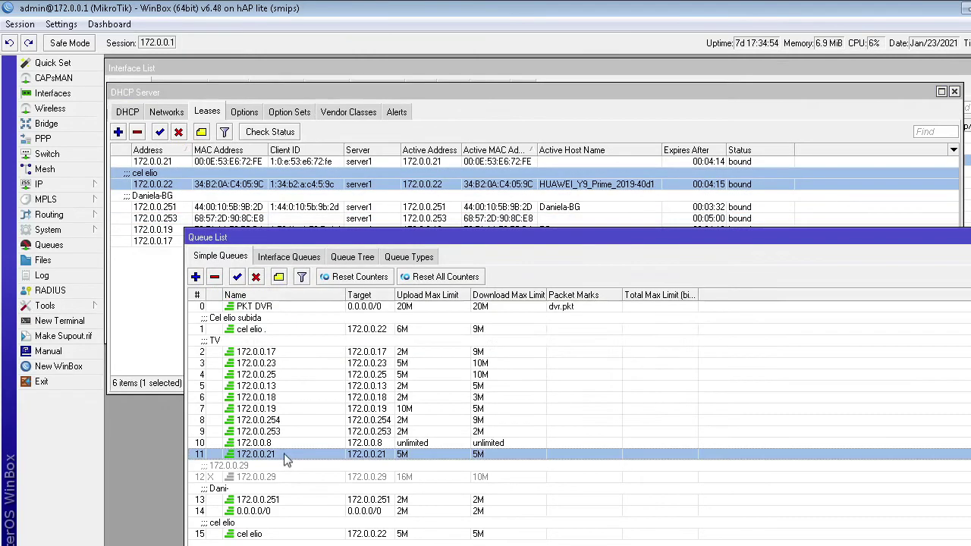
{"action": "left_click", "coordinate": [287, 332]}
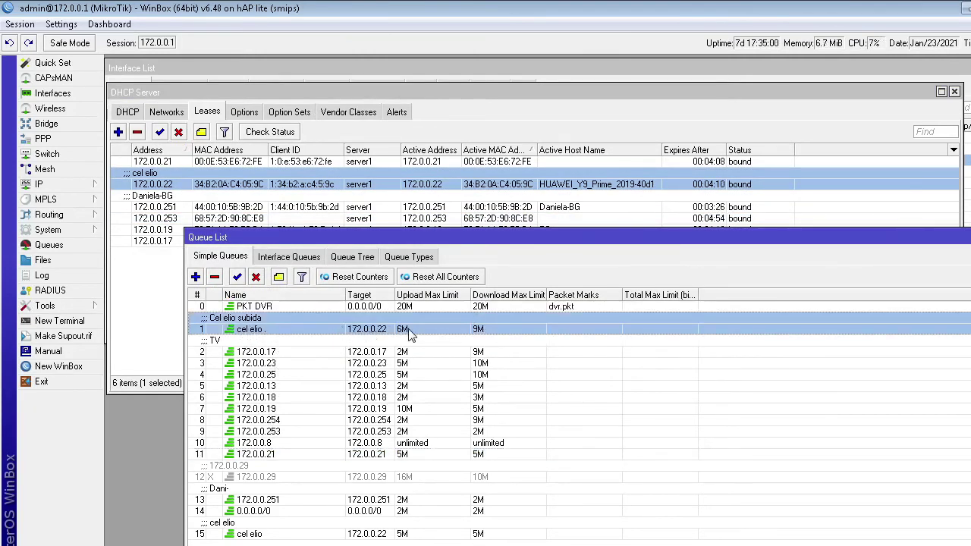
{"action": "double_click", "coordinate": [453, 331]}
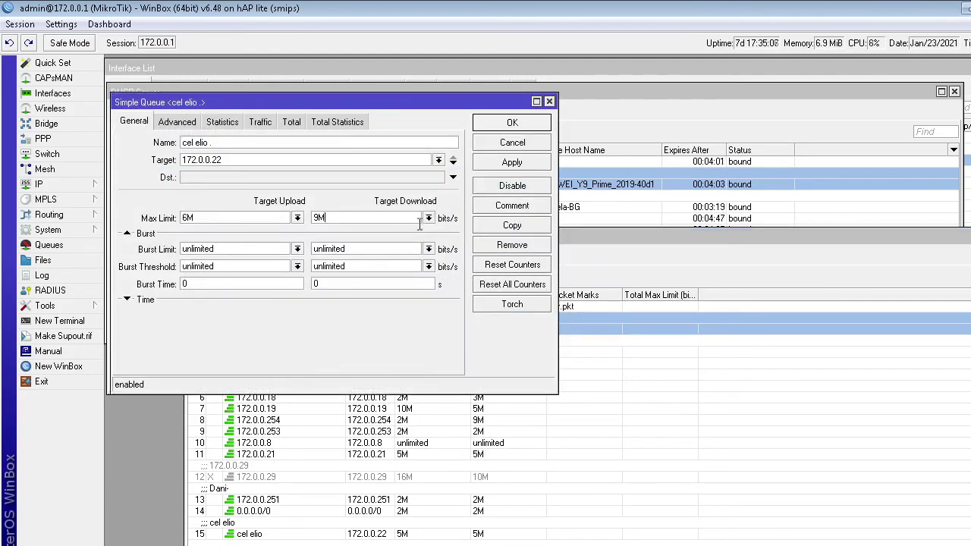
{"action": "left_click", "coordinate": [428, 217]}
{"action": "left_click", "coordinate": [424, 339]}
{"action": "left_click", "coordinate": [512, 161]}
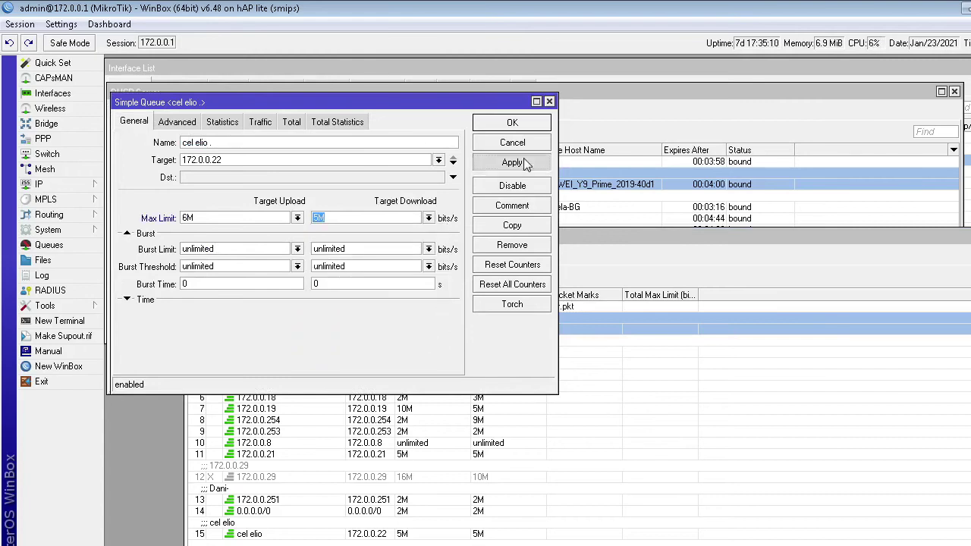
{"action": "left_click", "coordinate": [273, 123]}
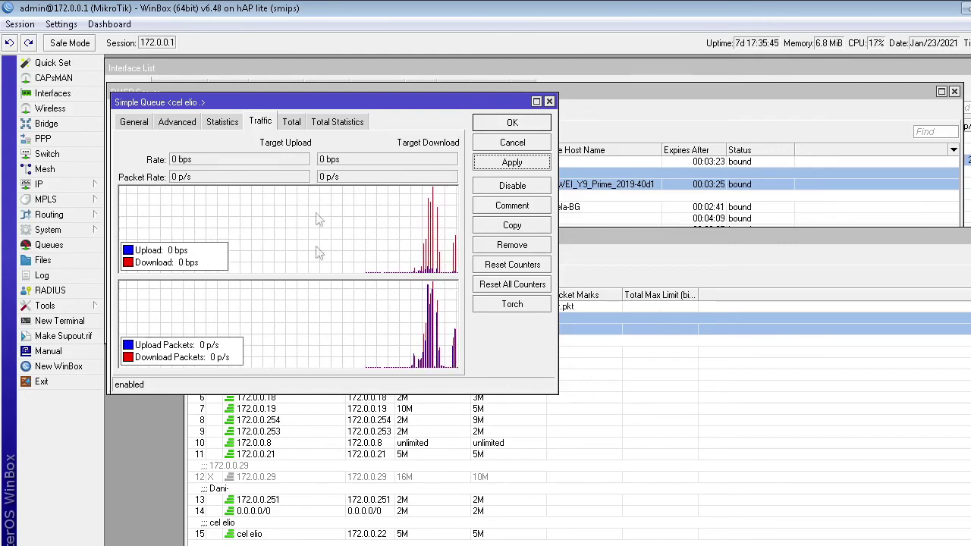
{"action": "left_click", "coordinate": [504, 141]}
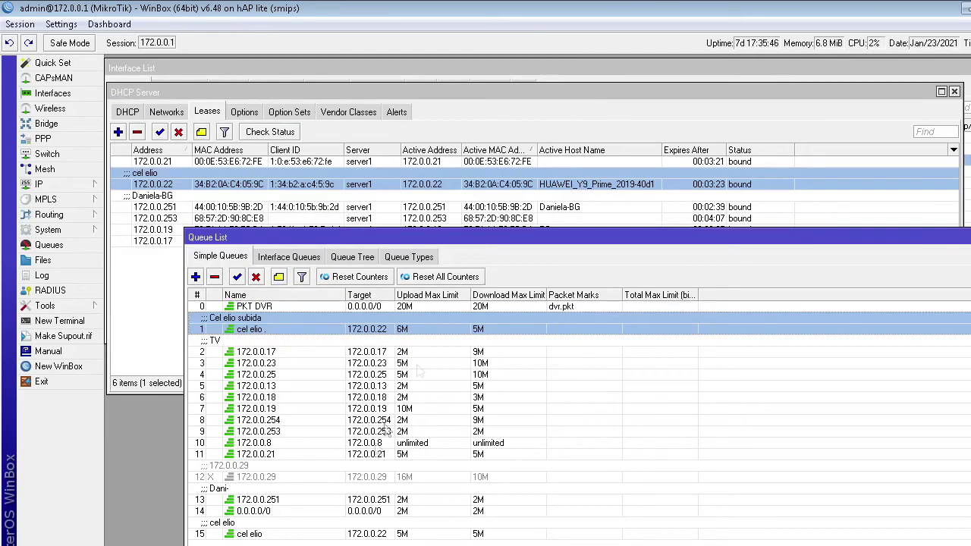
- Limit queue number 1 for 172.0.0.22 to 1M upload and 1M download, and apply the change
{"action": "double_click", "coordinate": [244, 331]}
{"action": "left_click", "coordinate": [139, 122]}
{"action": "left_click", "coordinate": [296, 218]}
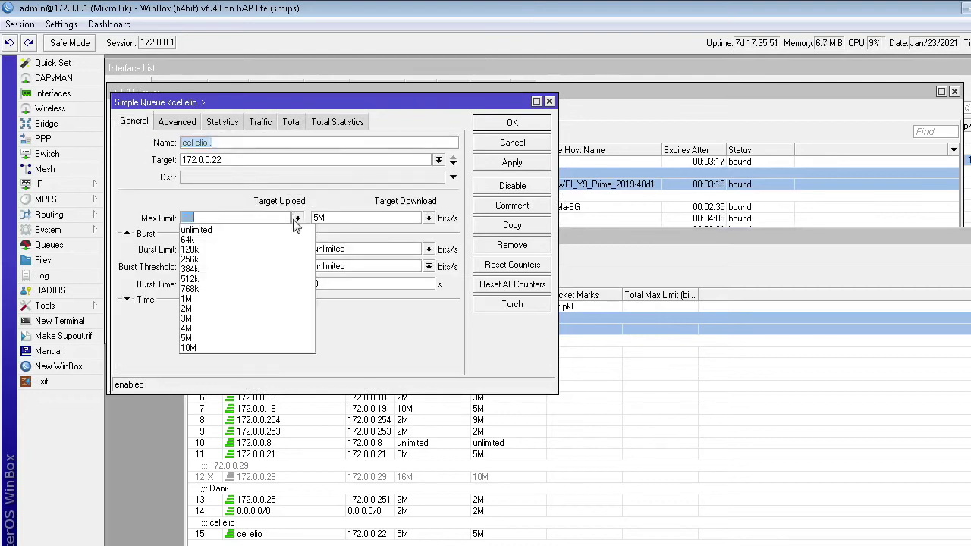
{"action": "left_click", "coordinate": [281, 298]}
{"action": "left_click", "coordinate": [428, 219]}
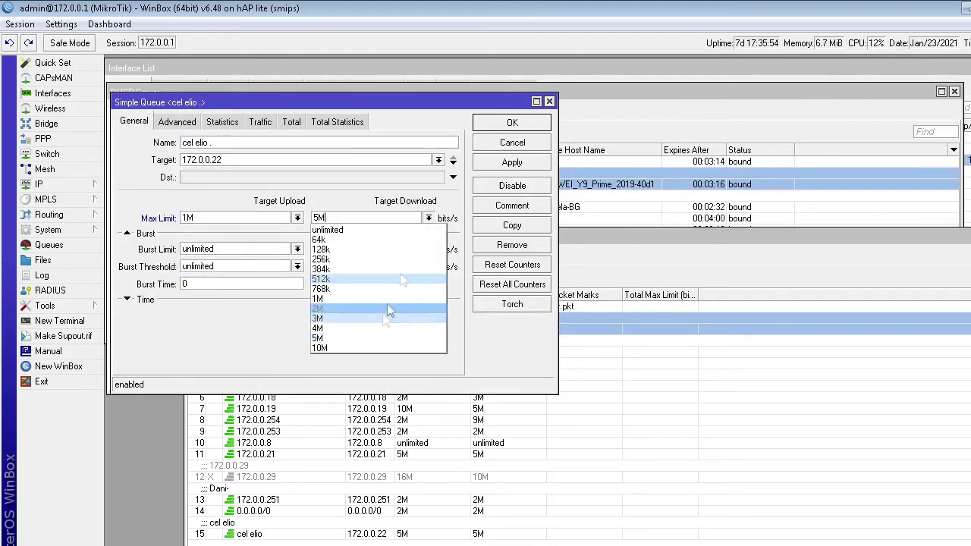
{"action": "left_click", "coordinate": [390, 298]}
{"action": "left_click", "coordinate": [512, 162]}
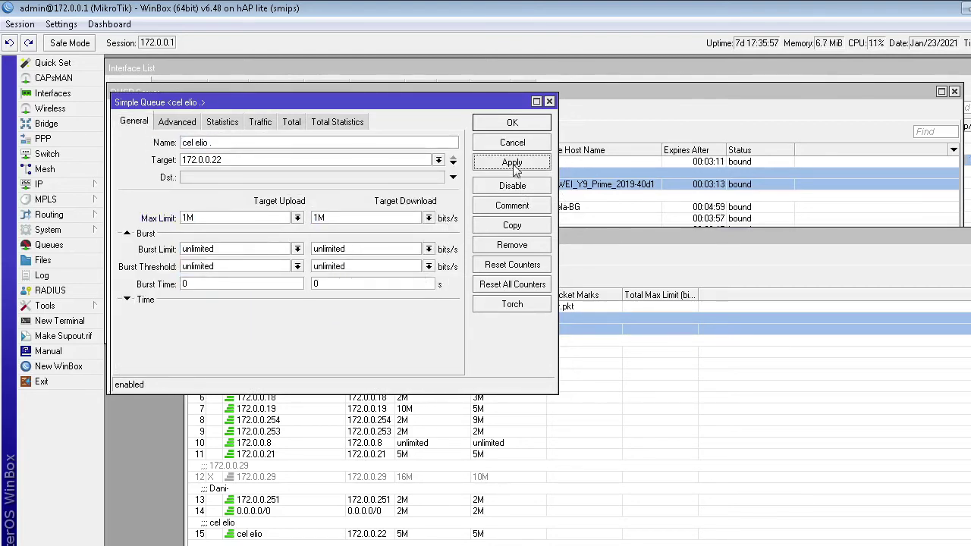
- Examine the traffic graphs of the 1M queue, saving and reopening it so its window sits beside the queue list
{"action": "left_click", "coordinate": [292, 123]}
{"action": "left_click", "coordinate": [260, 122]}
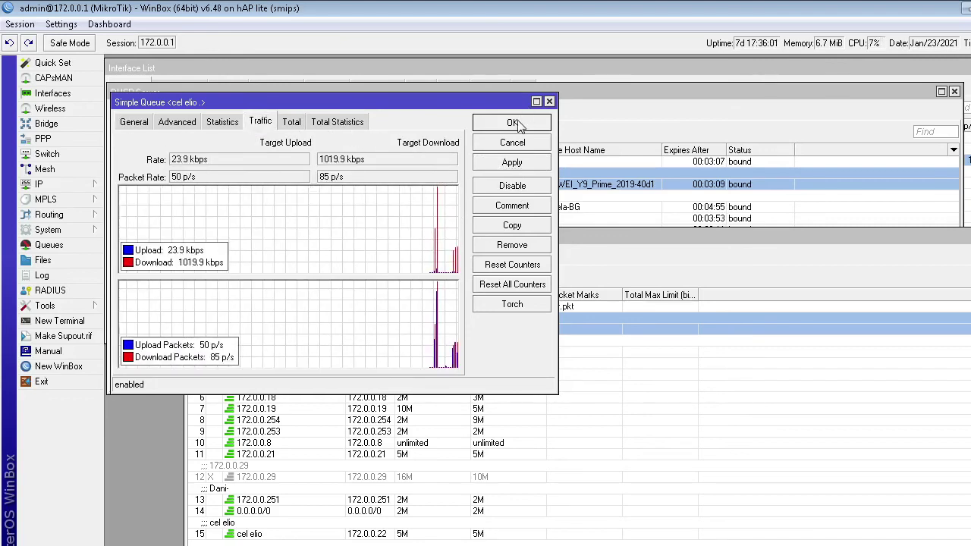
{"action": "left_click", "coordinate": [516, 124]}
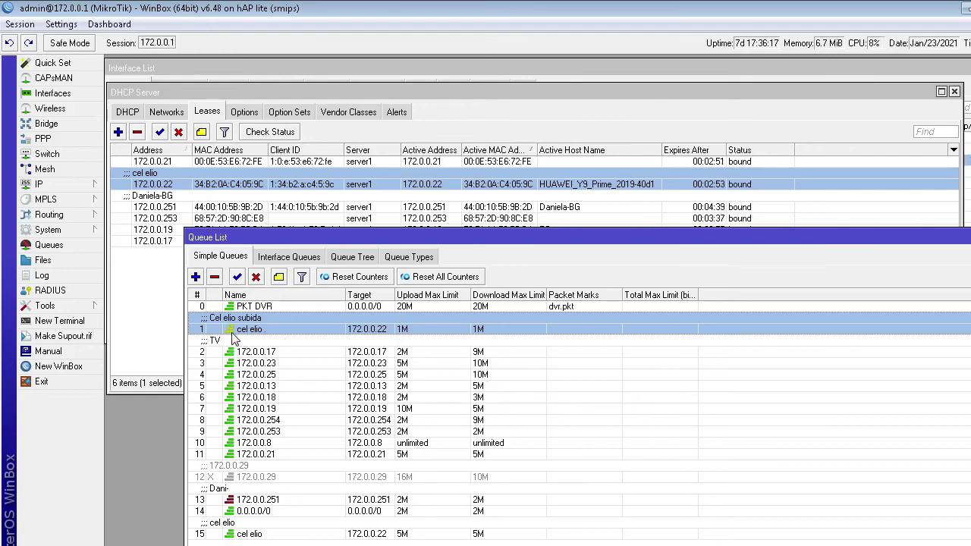
{"action": "double_click", "coordinate": [336, 328]}
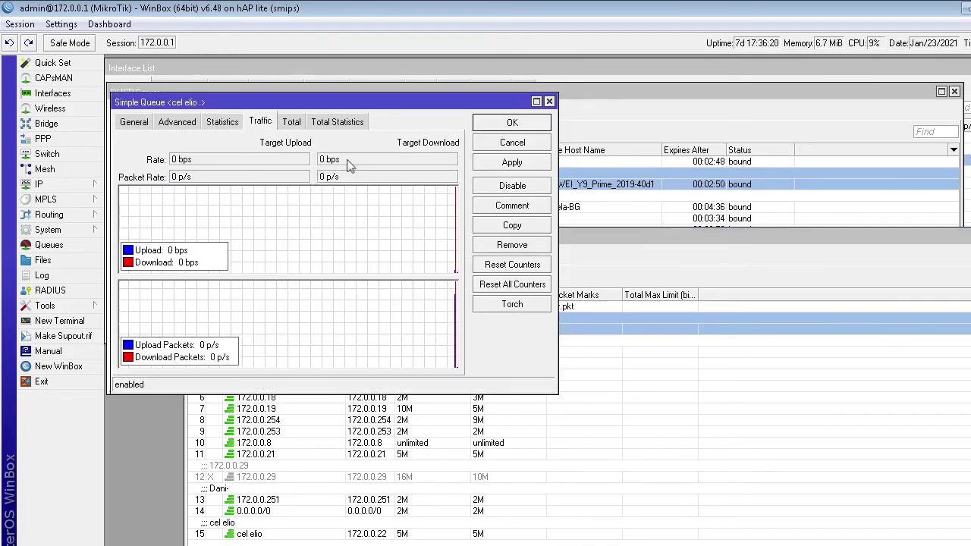
{"action": "left_click_drag", "start_coordinate": [358, 104], "coordinate": [789, 215]}
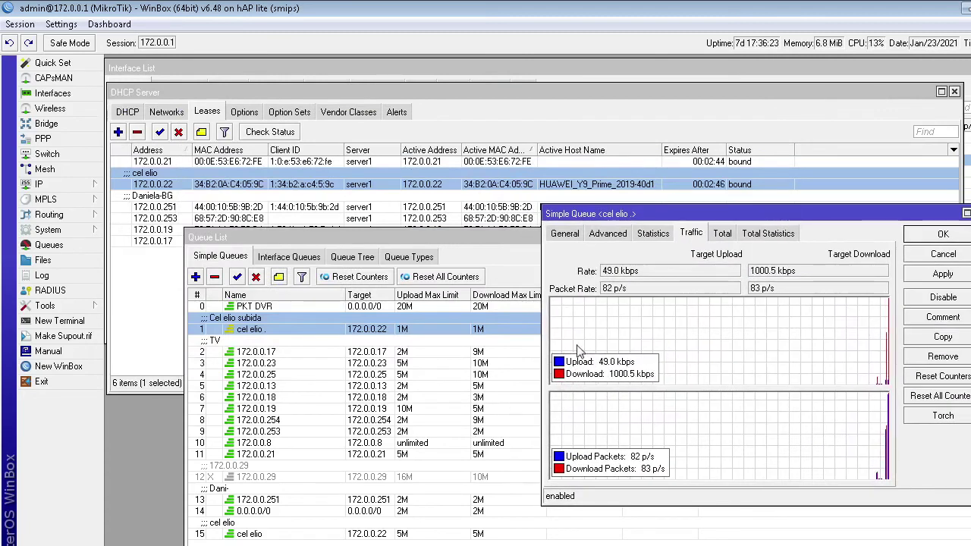
- Review the general settings of queue number 1 and the MAC address bound in the 172.0.0.22 DHCP lease, accepting the lease as it is
{"action": "left_click", "coordinate": [566, 235]}
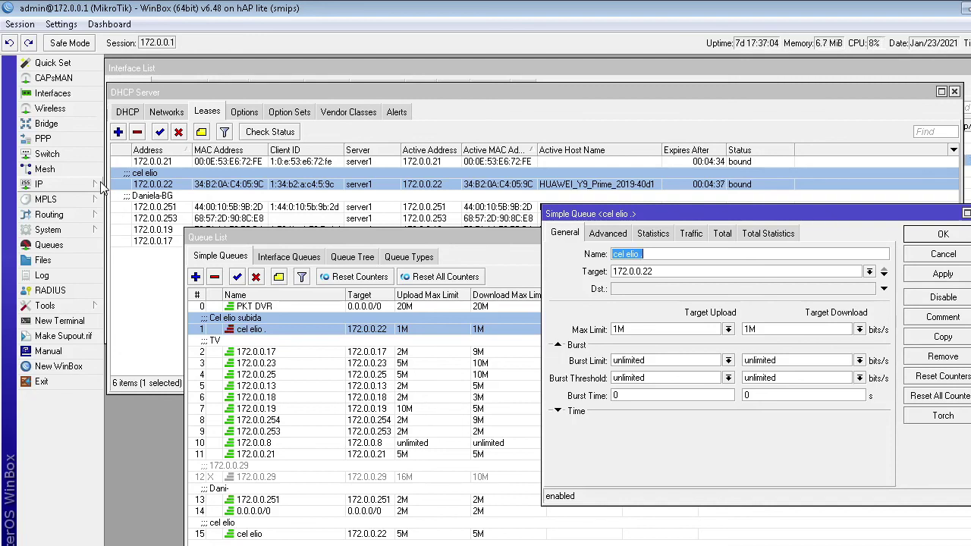
{"action": "double_click", "coordinate": [181, 182]}
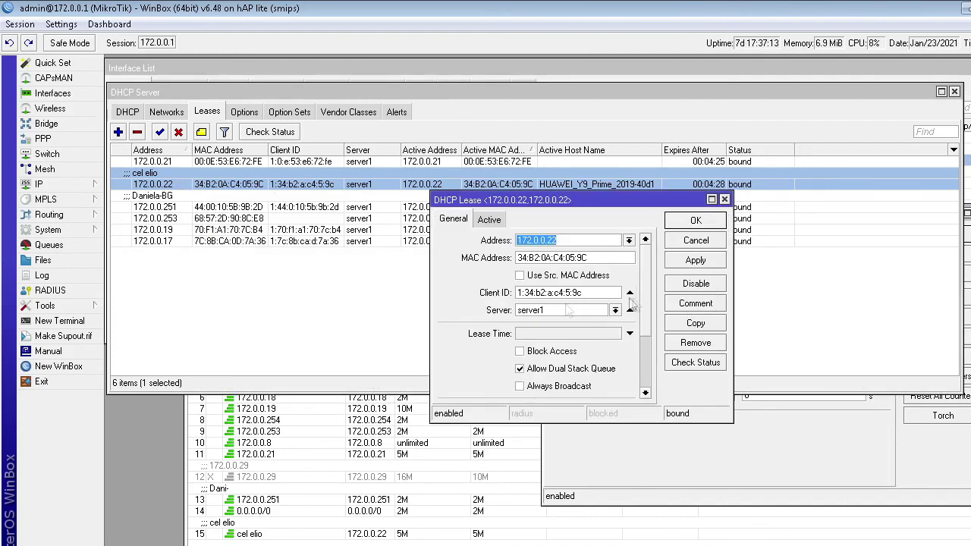
{"action": "double_click", "coordinate": [621, 258]}
{"action": "left_click", "coordinate": [695, 220]}
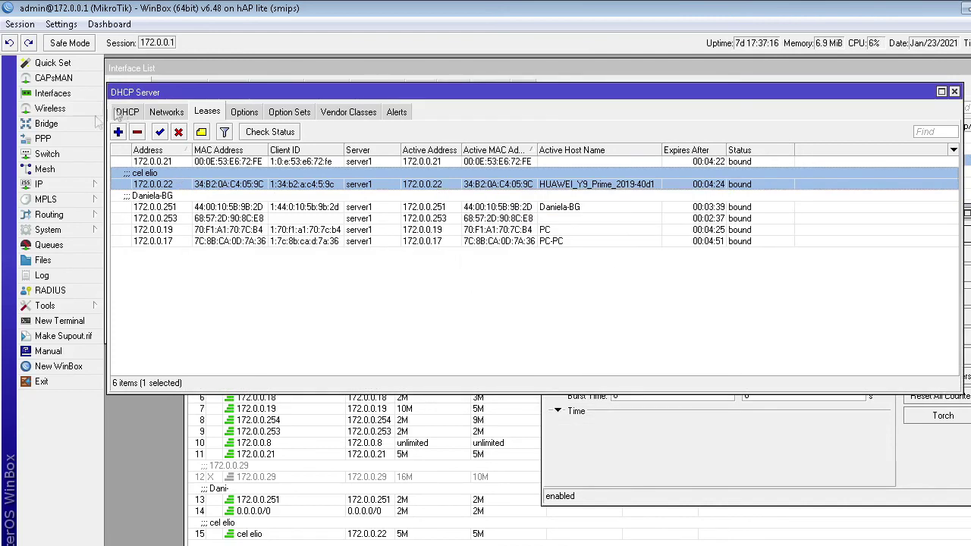
- Open the router's ARP list, examine its IP and MAC address entries, and close it
{"action": "left_click", "coordinate": [65, 187]}
{"action": "left_click", "coordinate": [142, 190]}
{"action": "left_click", "coordinate": [526, 295]}
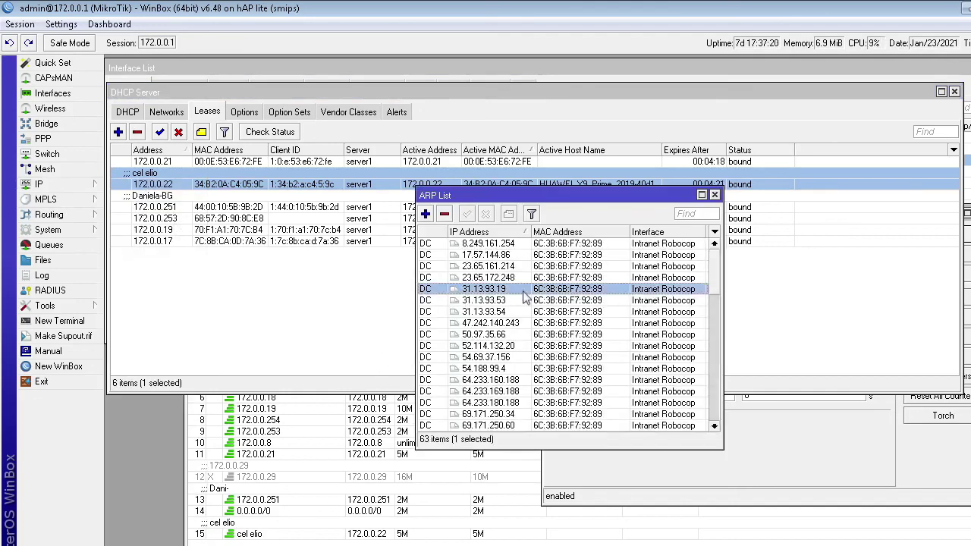
{"action": "scroll", "coordinate": [526, 294], "scroll_direction": "down", "scroll_amount": 5}
{"action": "scroll", "coordinate": [526, 295], "scroll_direction": "down", "scroll_amount": 3}
{"action": "scroll", "coordinate": [525, 295], "scroll_direction": "up", "scroll_amount": 10}
{"action": "left_click", "coordinate": [525, 289]}
{"action": "left_click", "coordinate": [485, 257]}
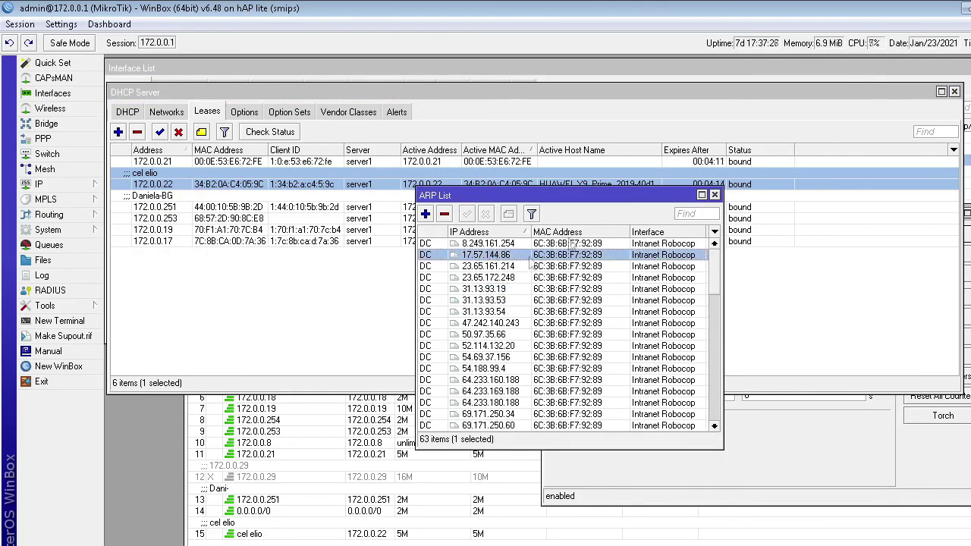
{"action": "left_click", "coordinate": [715, 195]}
- Reopen the 172.0.0.22 DHCP lease to check its IP and MAC address pairing, and close it with OK
{"action": "left_click", "coordinate": [357, 298]}
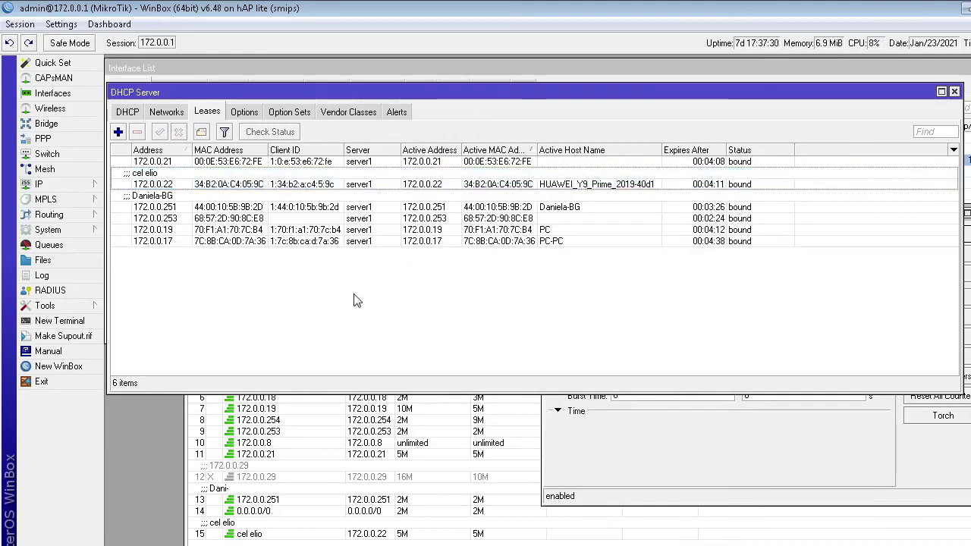
{"action": "double_click", "coordinate": [151, 186]}
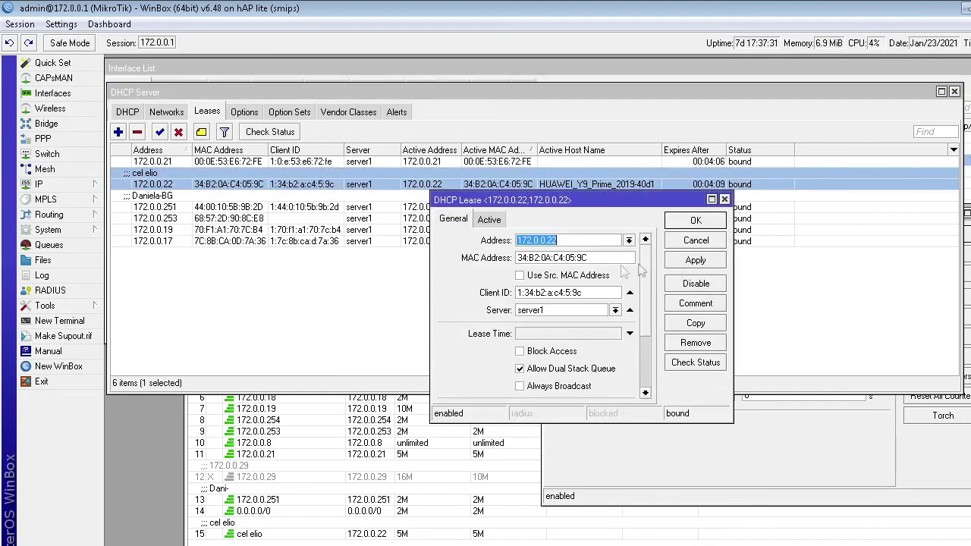
{"action": "left_click", "coordinate": [689, 222]}
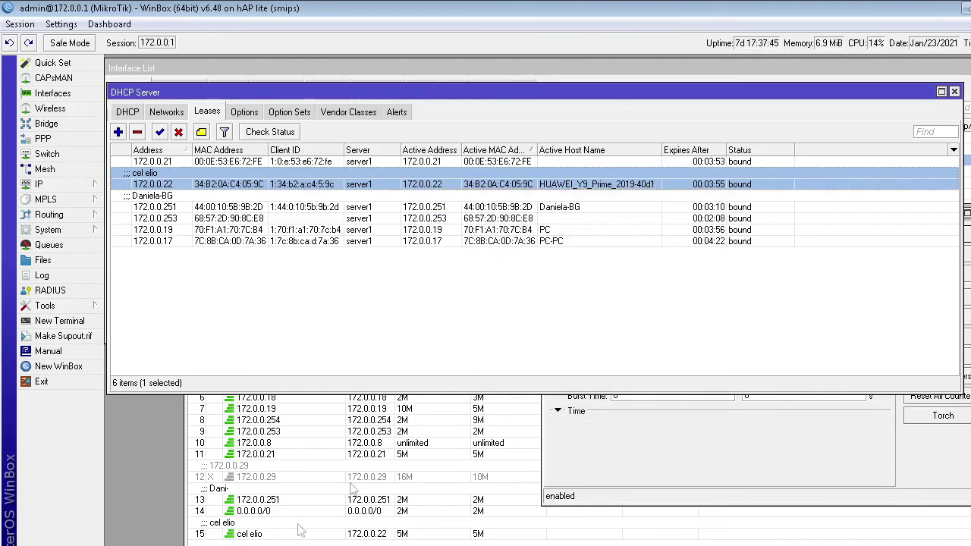